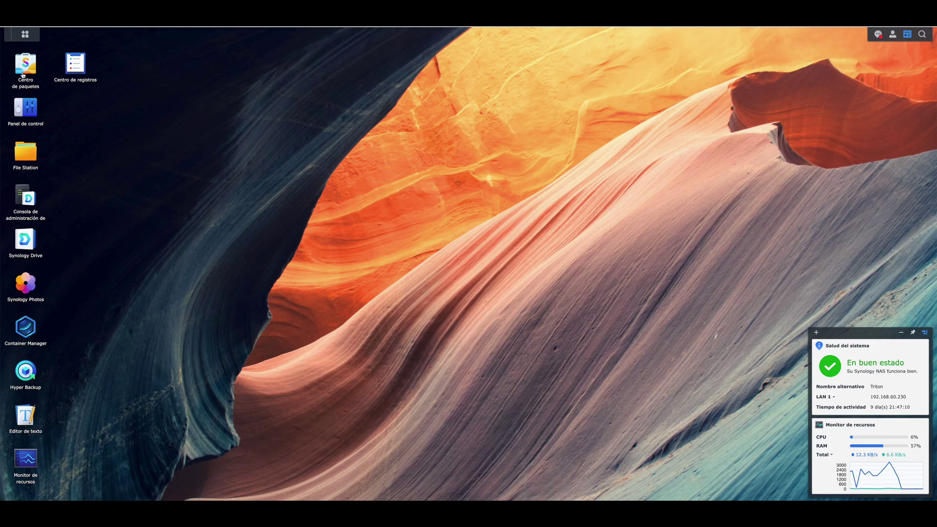
Open the OpenVPN settings in the NAS's VPN Server package.
left_click(26, 36)
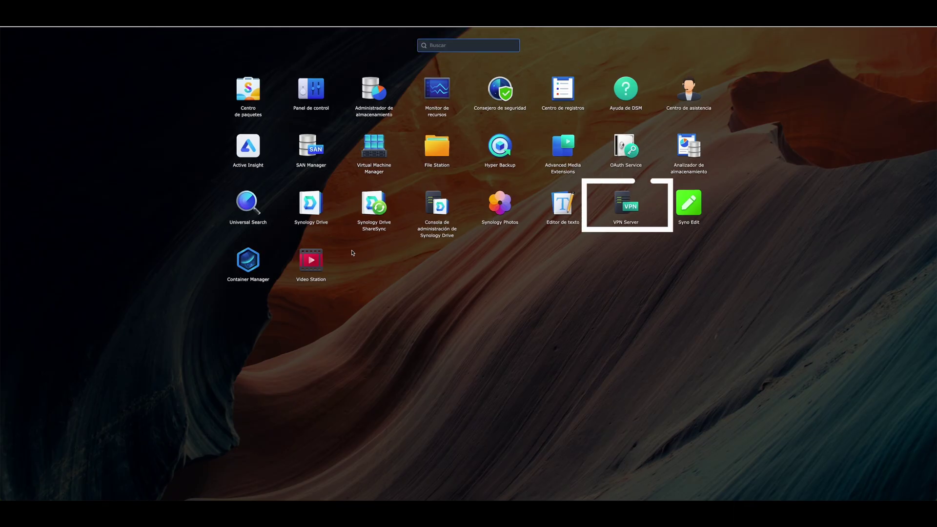
left_click(621, 208)
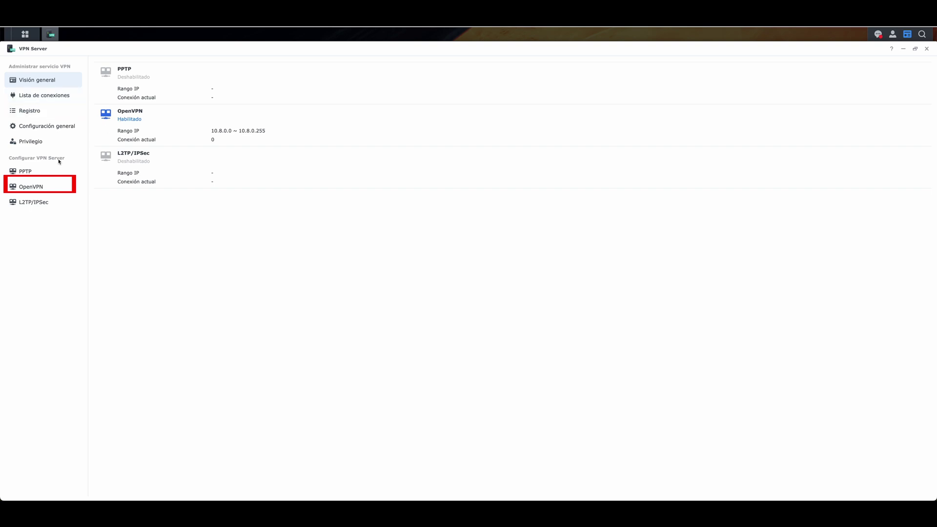
left_click(32, 187)
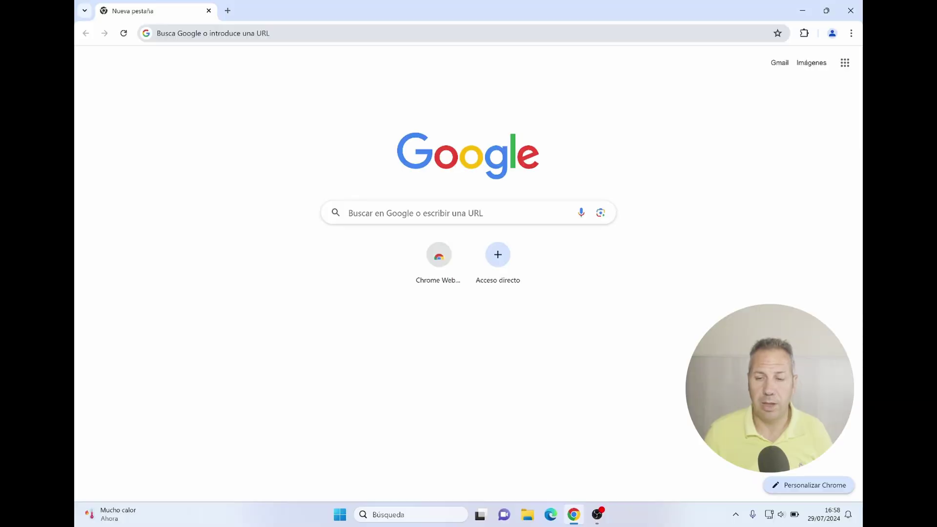
Try to reach the virtual DSM by loading 192.168.60.126:5001 in the browser.
left_click(163, 33)
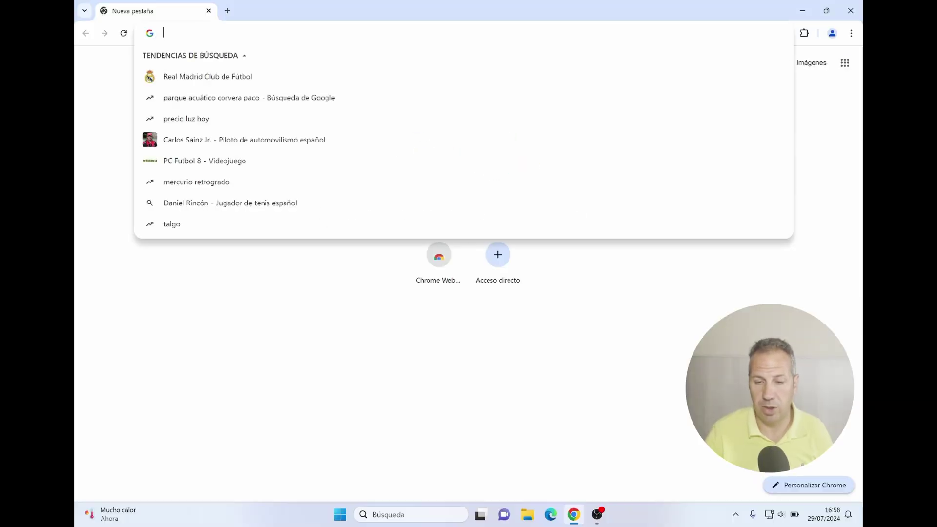
type("192")
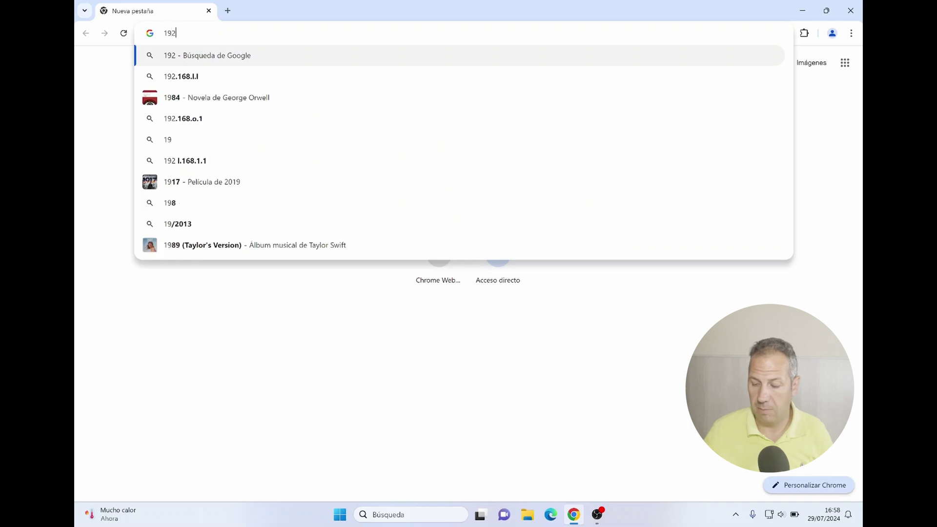
type(".16")
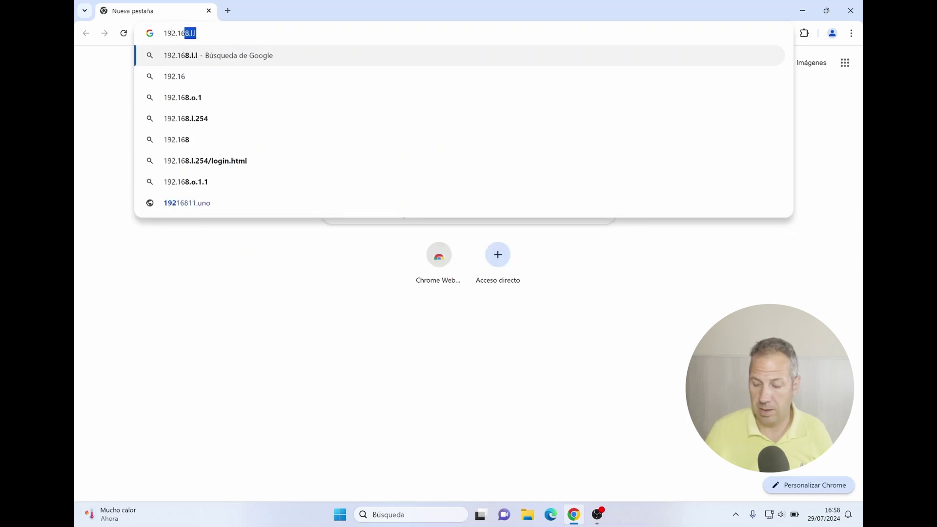
type("8.60")
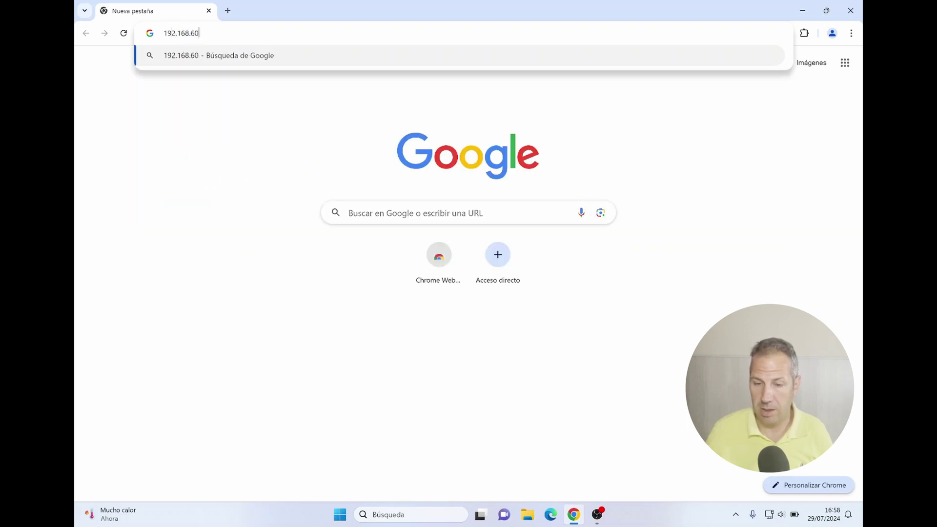
type(".230")
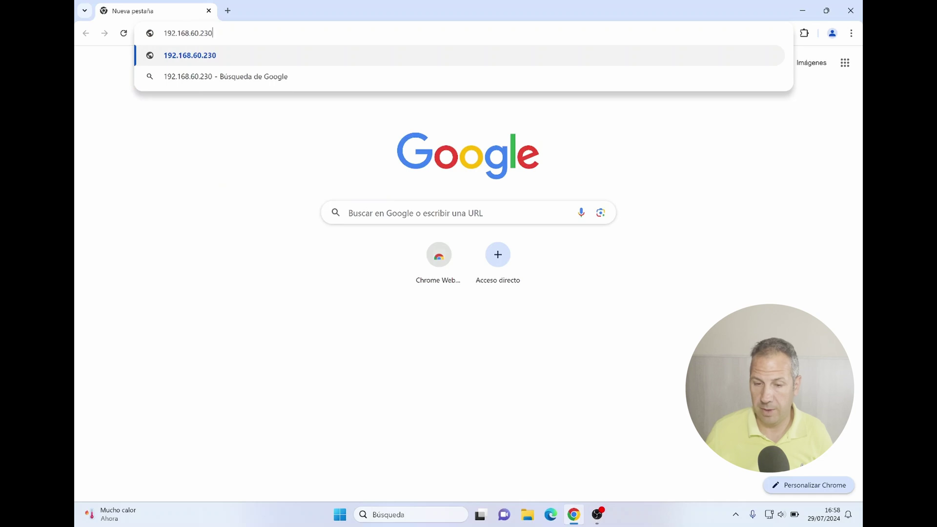
type(":")
key("BackSpace")
key("BackSpace")
key("BackSpace")
key("BackSpace")
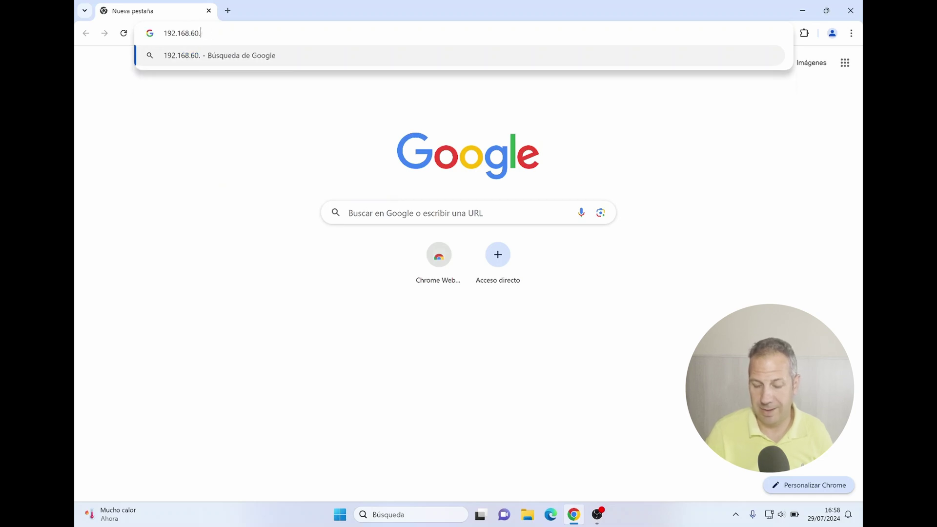
type("126")
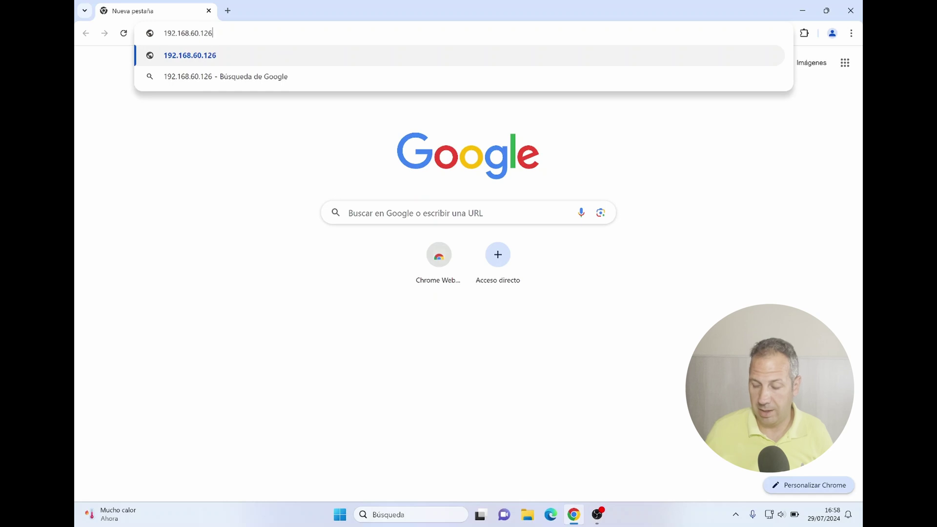
type(":")
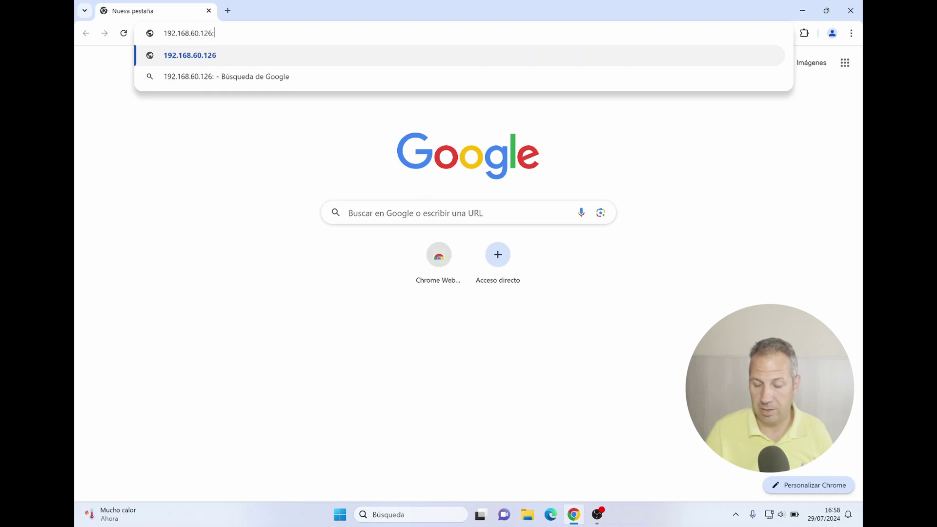
type("5001")
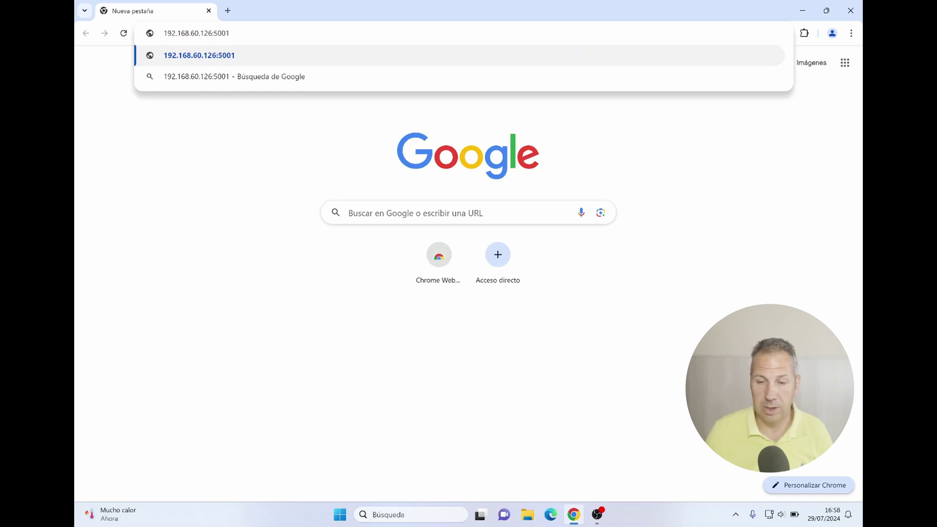
key("Return")
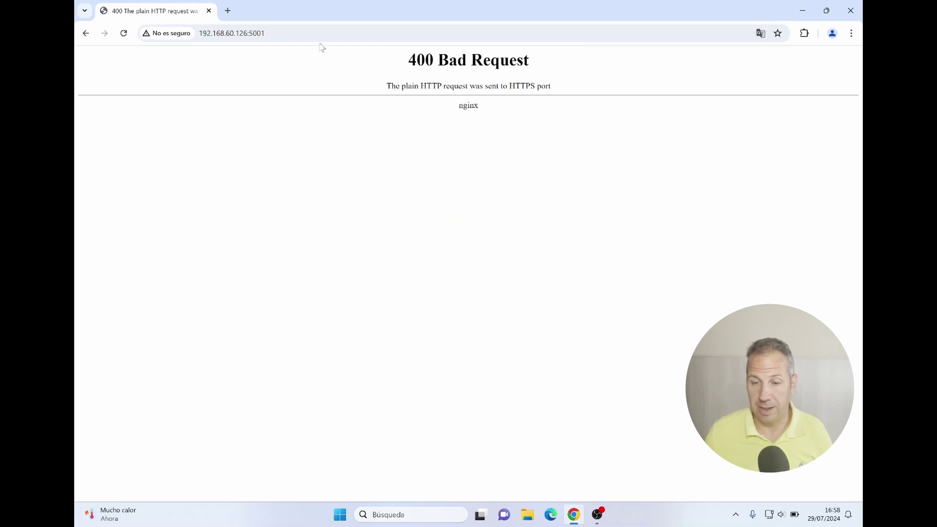
Change the port in the address to 5000 and load the DSM sign-in page.
key("ctrl+l")
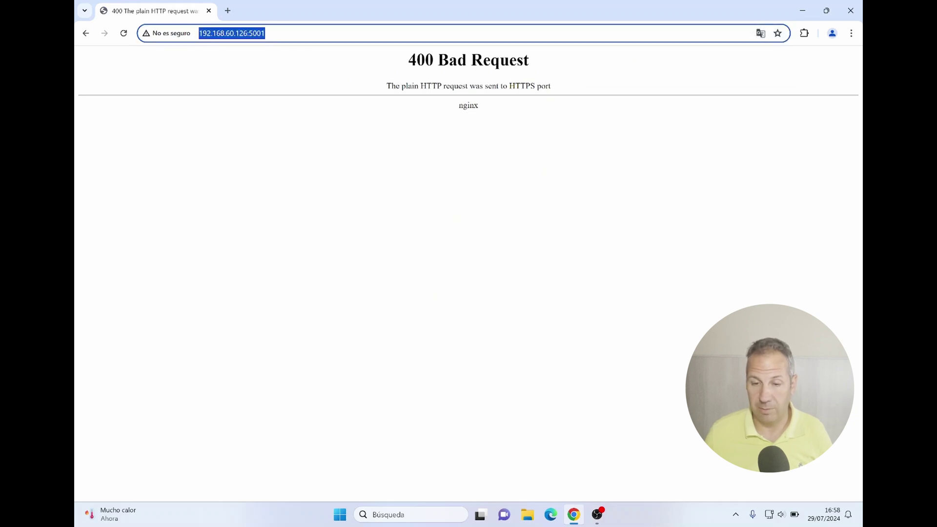
left_click(200, 34)
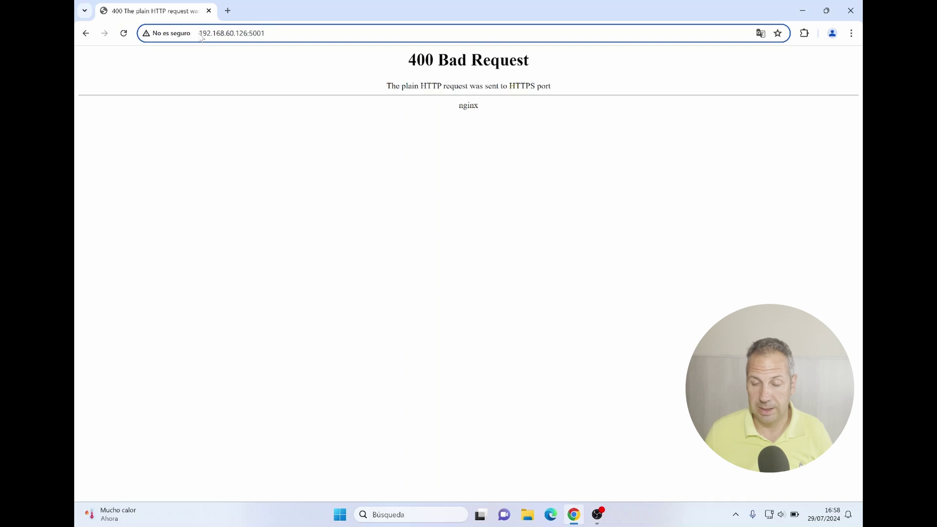
key("End")
key("BackSpace")
type("0")
key("Return")
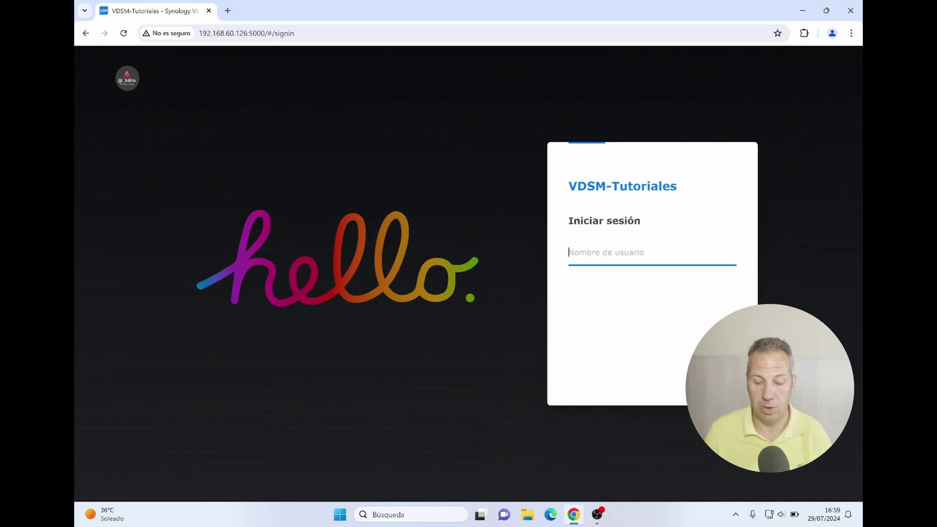
Sign in to VDSM-Tutoriales with the account's username and password.
type("Bilitp")
key("BackSpace")
key("BackSpace")
type("to")
key("Return")
type("••")
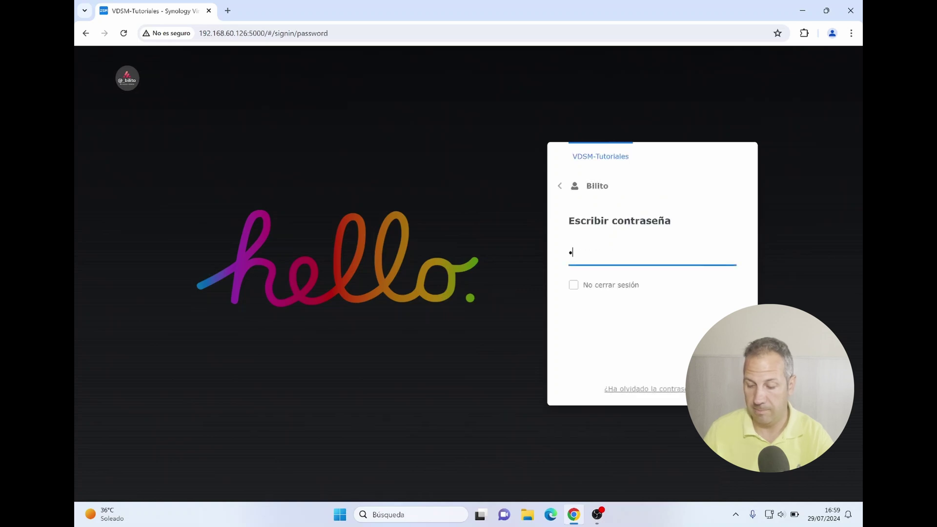
type("•••")
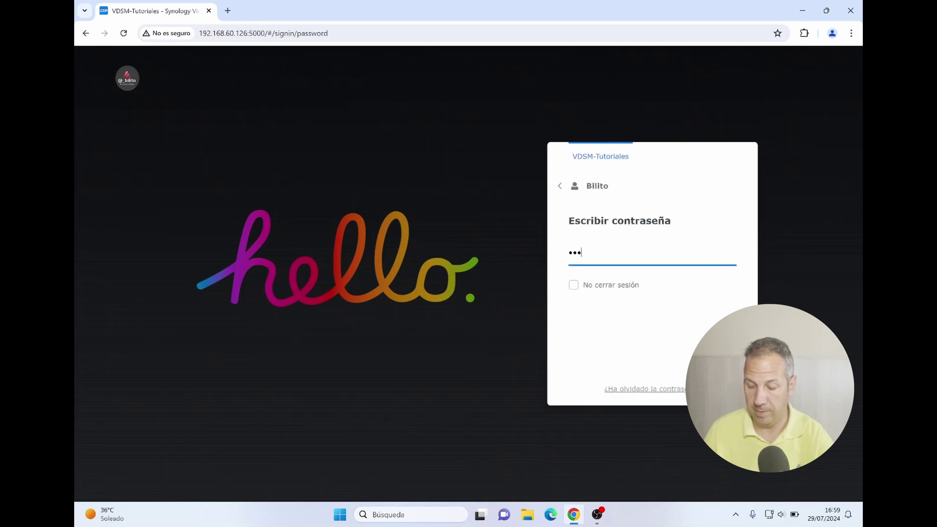
type("•••••••")
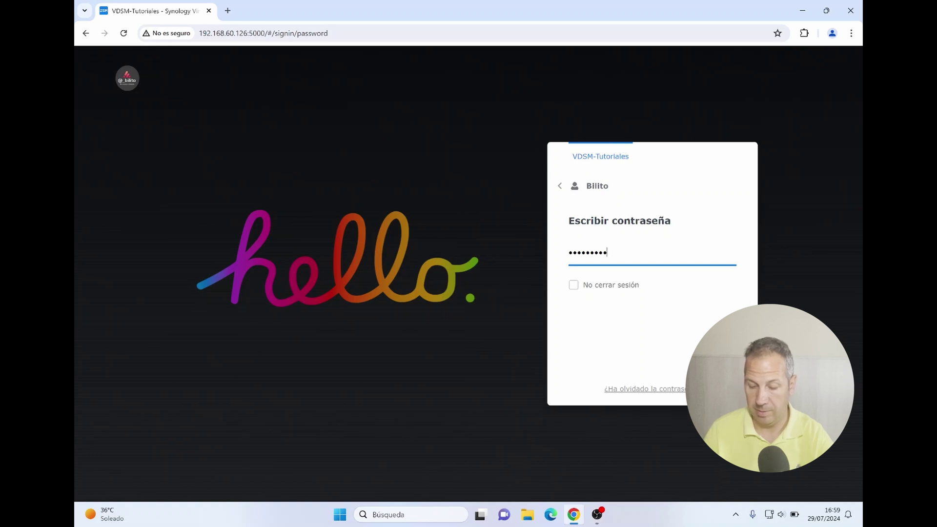
type("•")
key("Return")
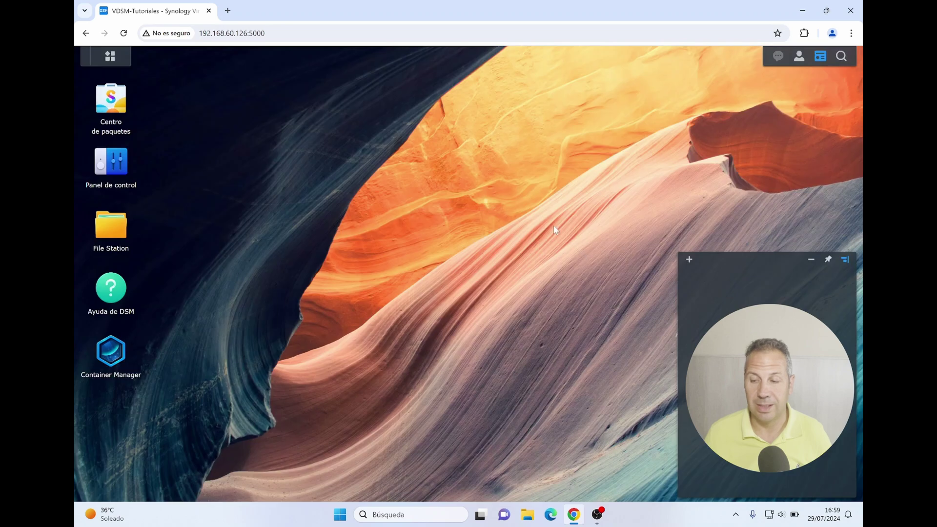
Open the reverse proxy rule list from the advanced login portal settings in the Control Panel.
left_click(111, 165)
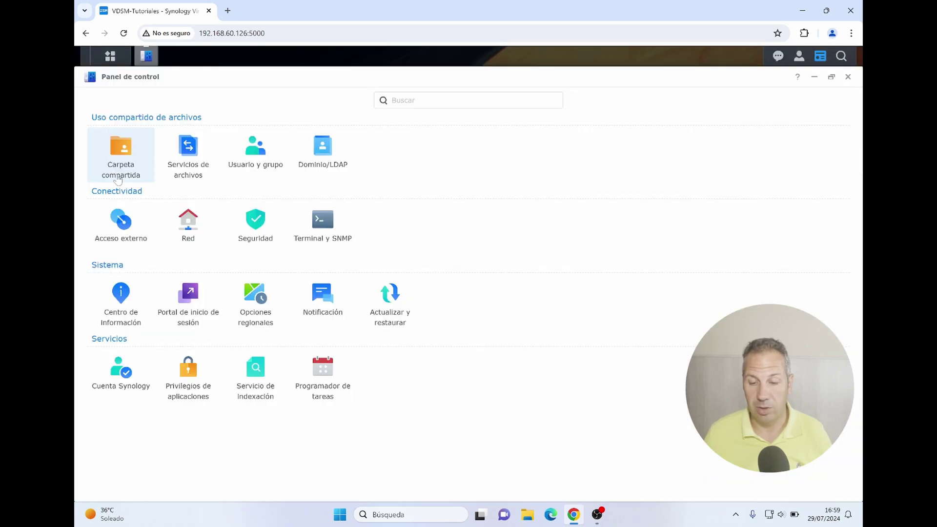
left_click(191, 297)
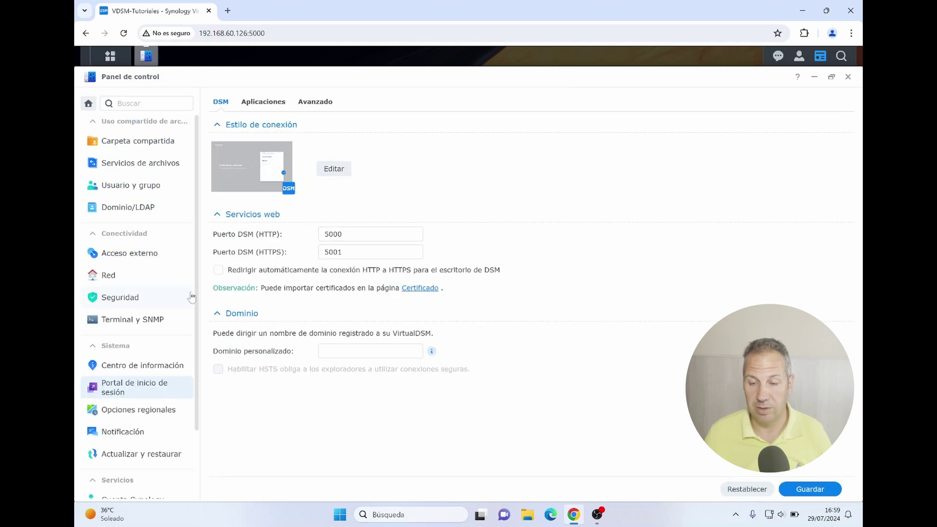
left_click(311, 103)
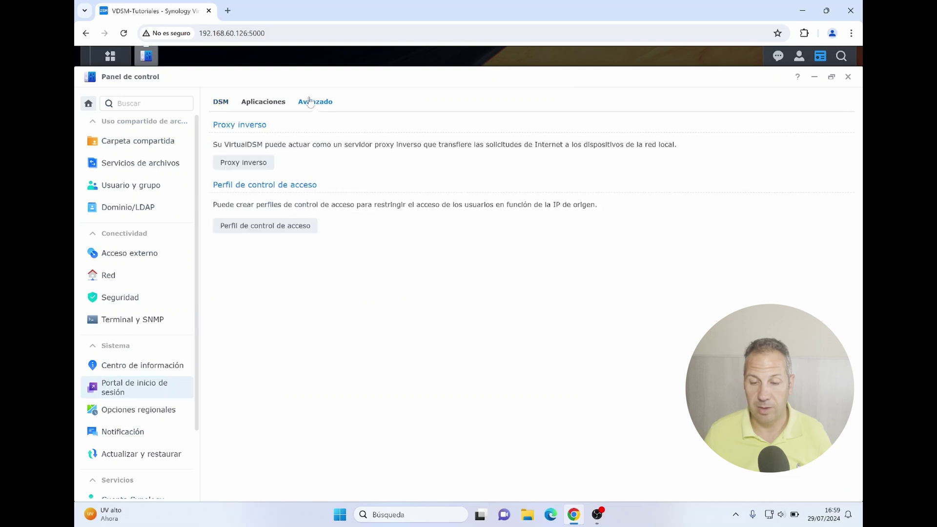
left_click(243, 163)
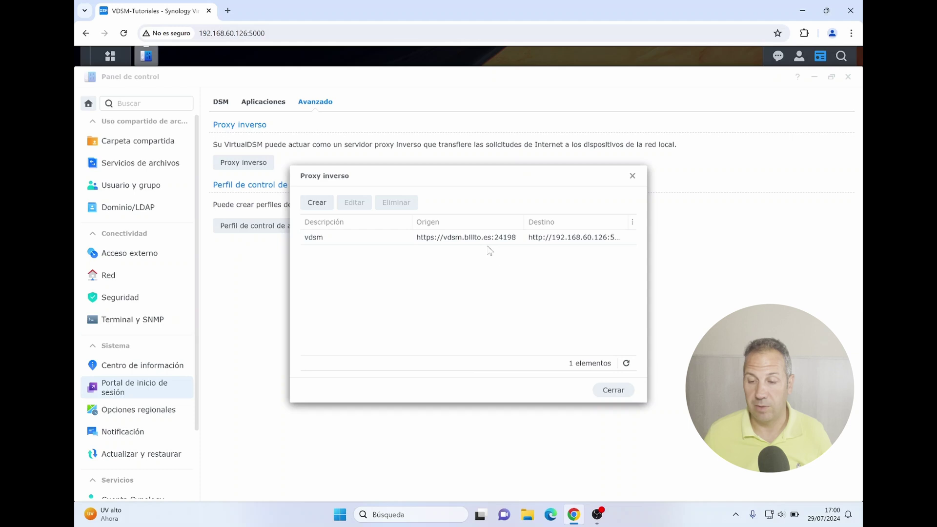
Review the source and destination settings of the vdsm reverse proxy rule, then close it and the rule list without saving.
double_click(540, 239)
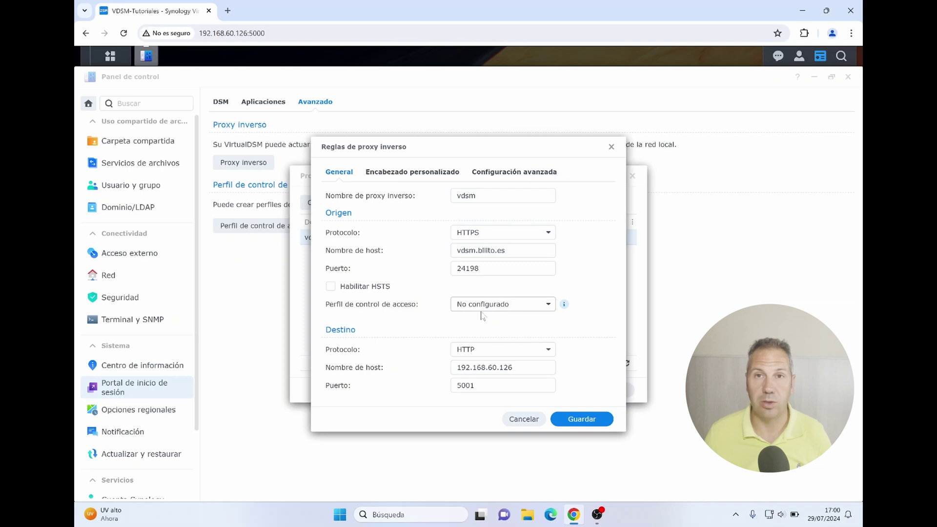
left_click(523, 421)
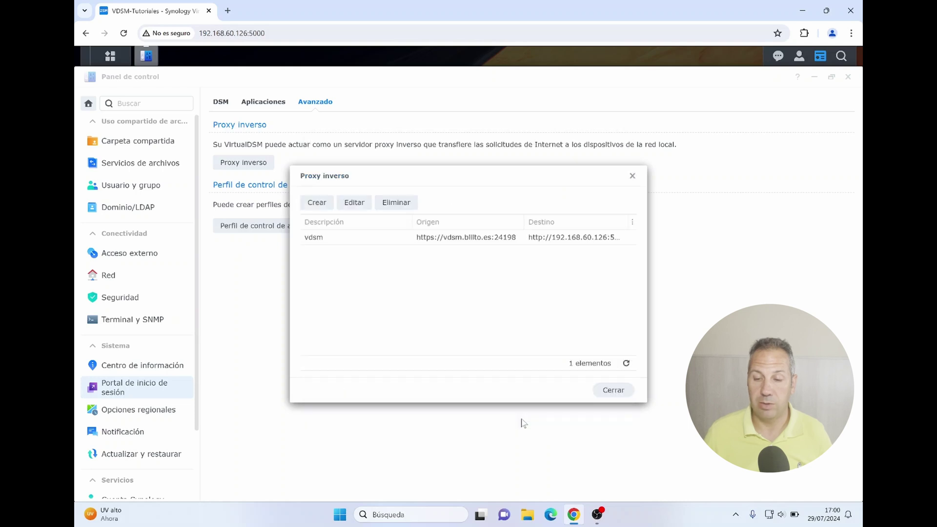
left_click(632, 176)
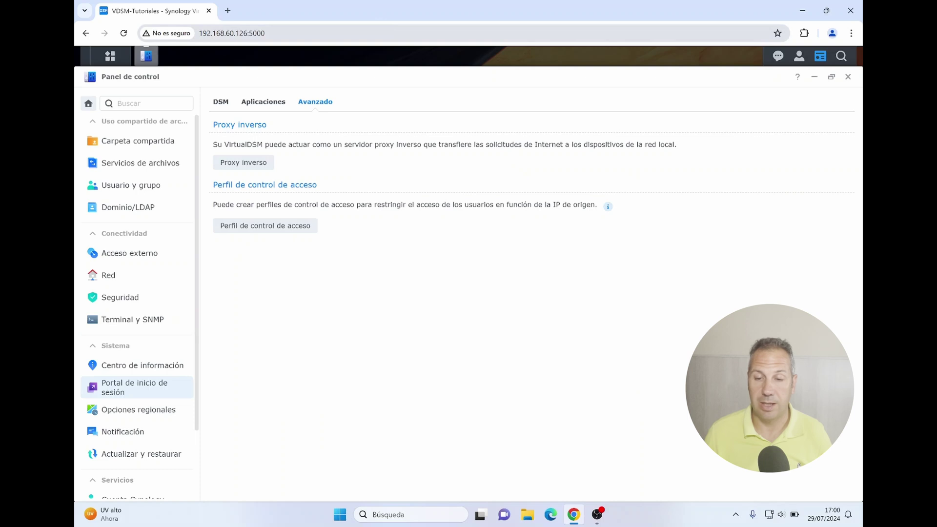
Try to open vdsm.bilito.es in a new browser tab, and close the browser window.
left_click(227, 11)
left_click(156, 33)
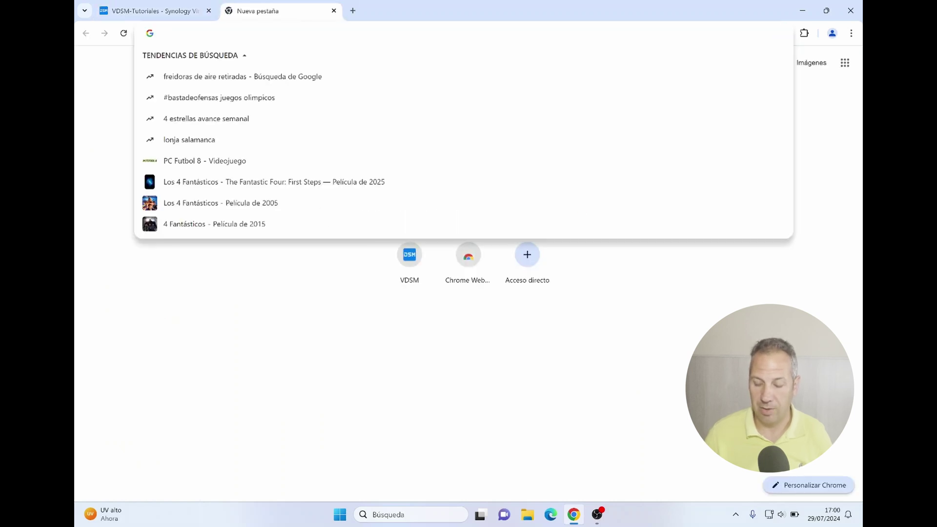
type("vds")
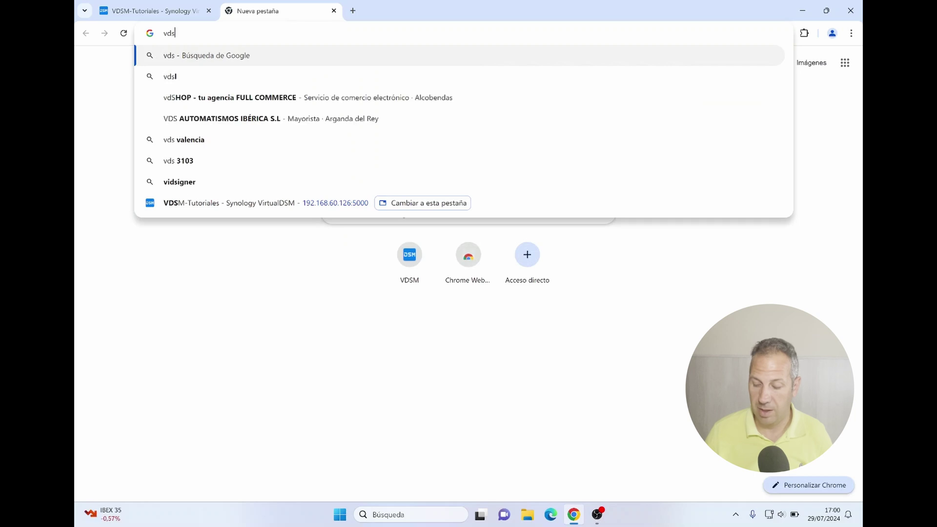
type("m.bilito.")
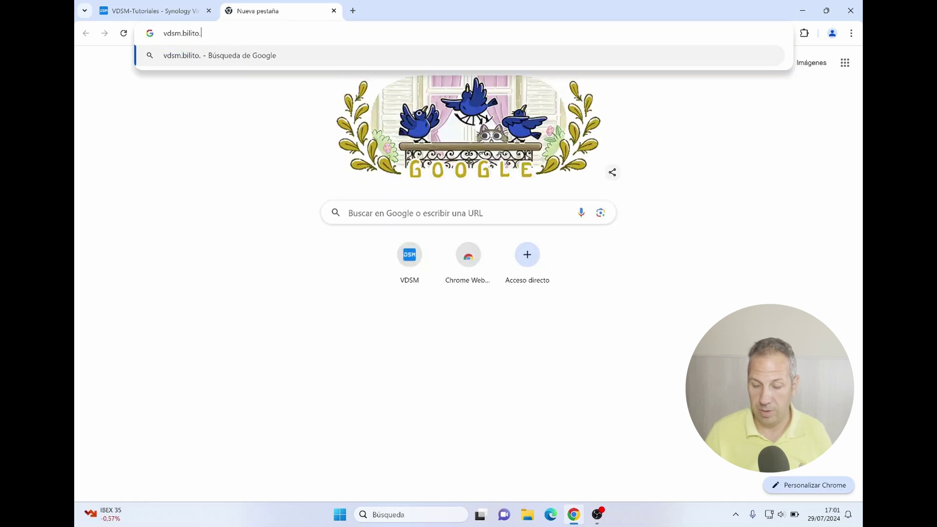
type("es")
key("Return")
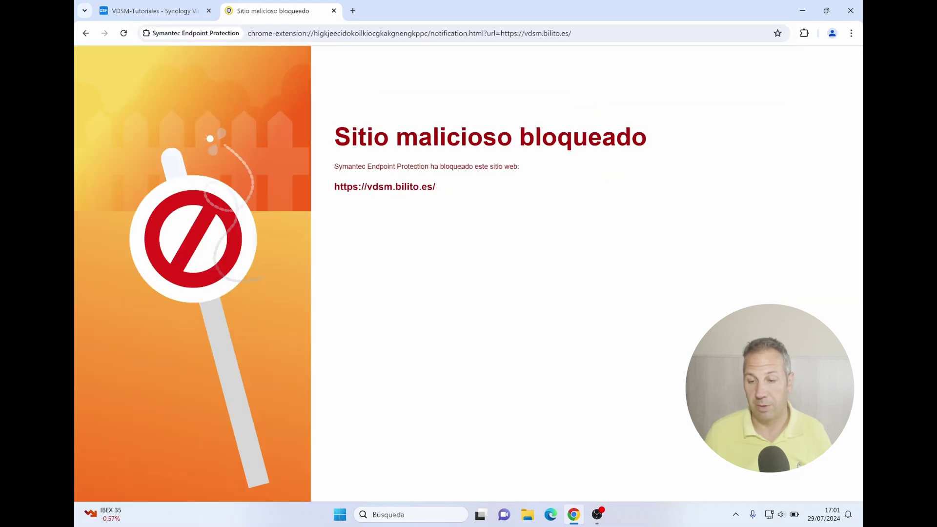
left_click(851, 12)
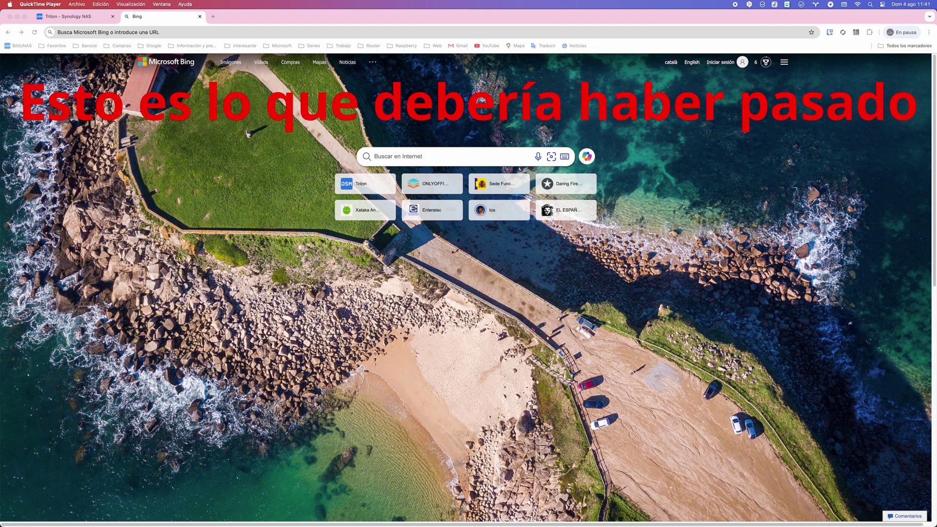
Open vdsm.bilito.es in the browser.
left_click(257, 32)
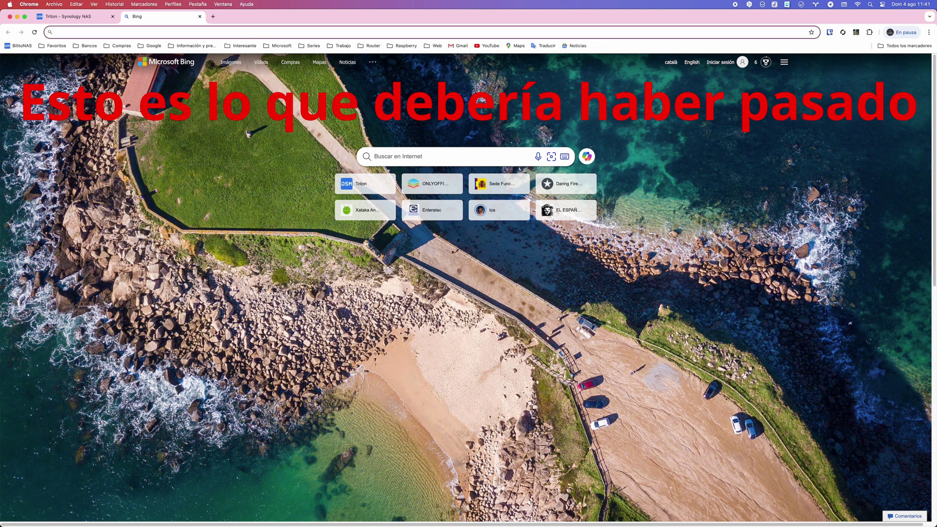
type("vdsm")
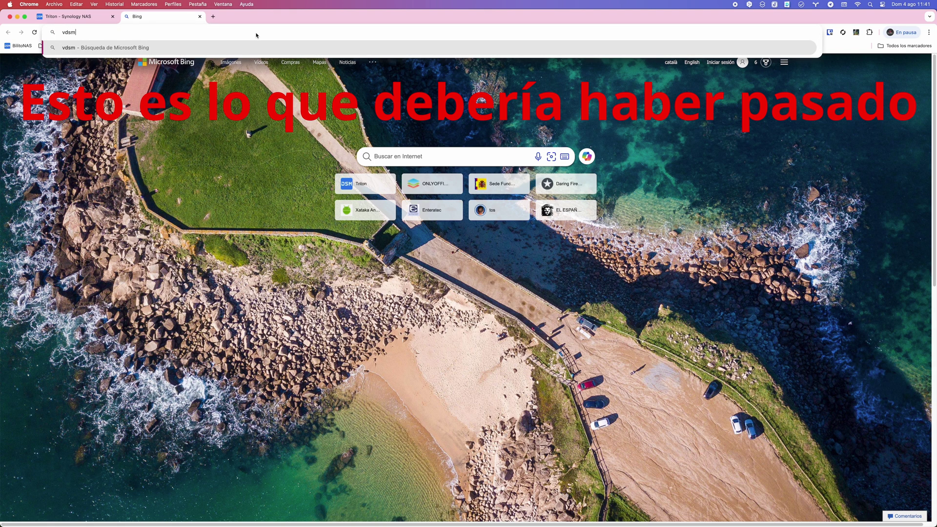
type(".bilito.es")
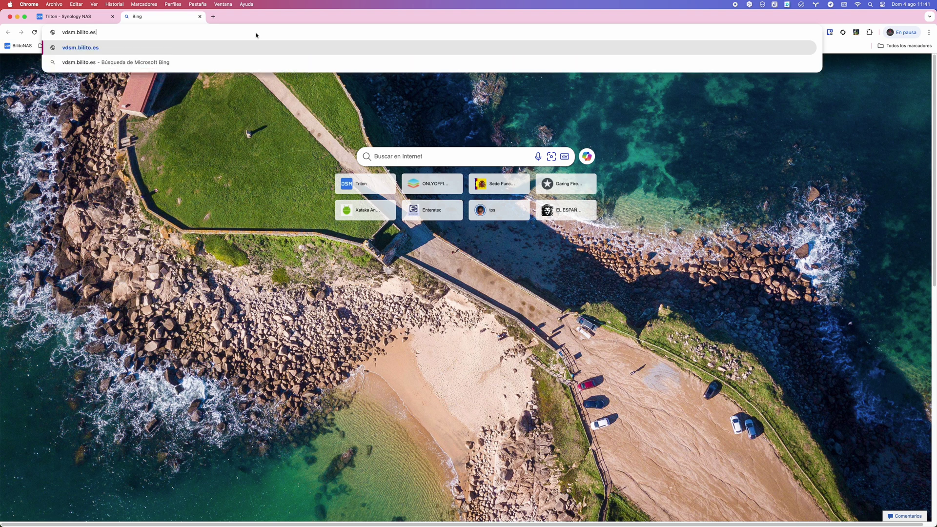
key("Return")
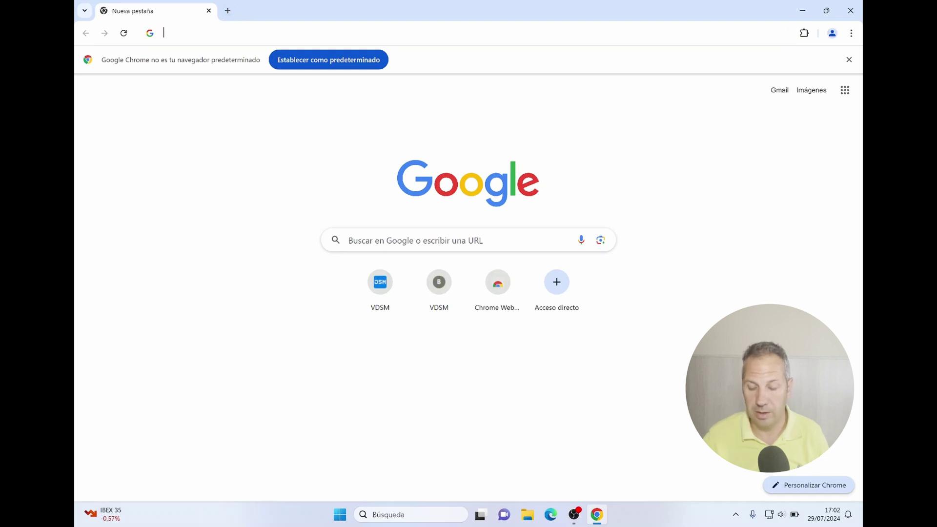
Open the virtual DSM at 192.168.60.126:5000 and dismiss the default browser notice.
type("192.168.60.126:5000")
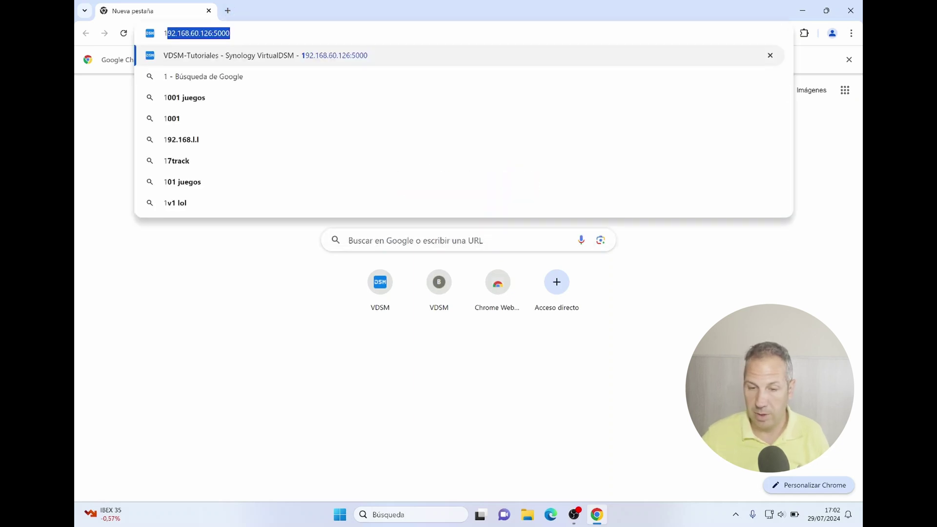
key("Return")
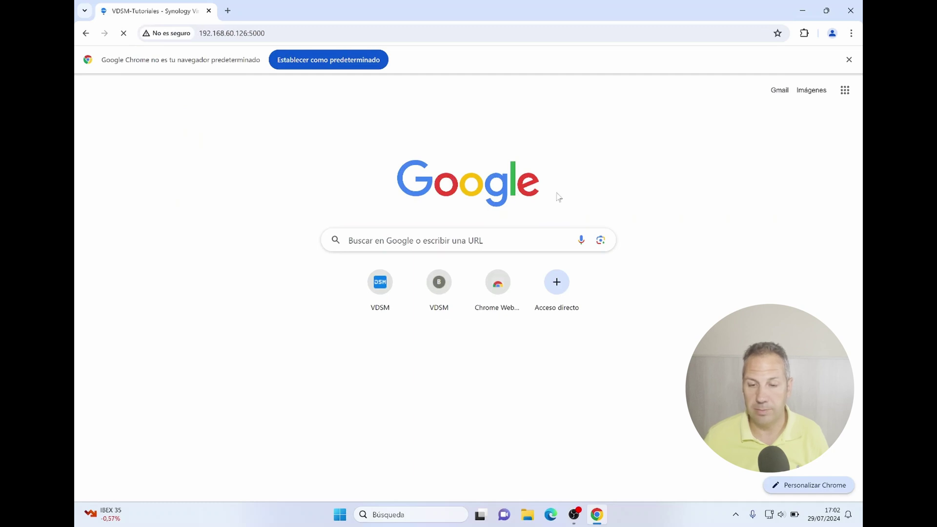
left_click(849, 60)
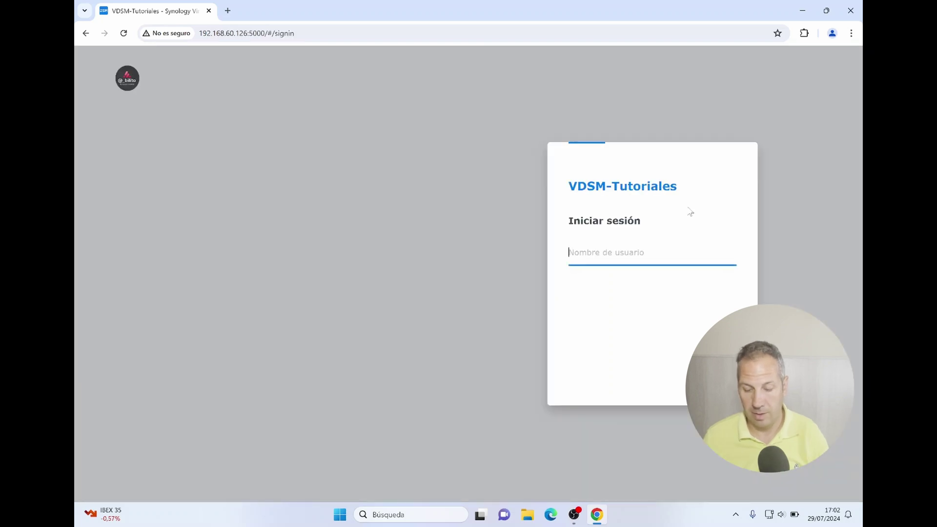
Sign in to VDSM-Tutoriales by entering the account's username and password.
type("Bilito")
key("Return")
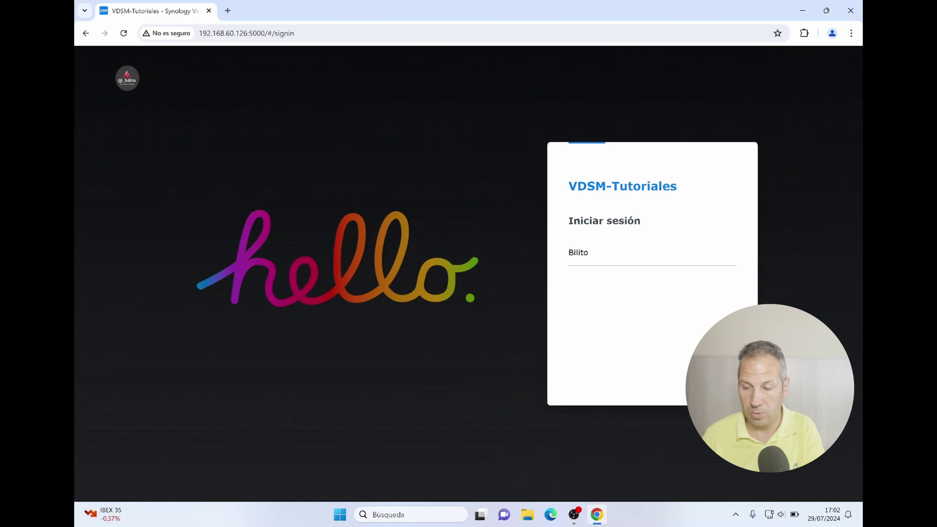
type("a")
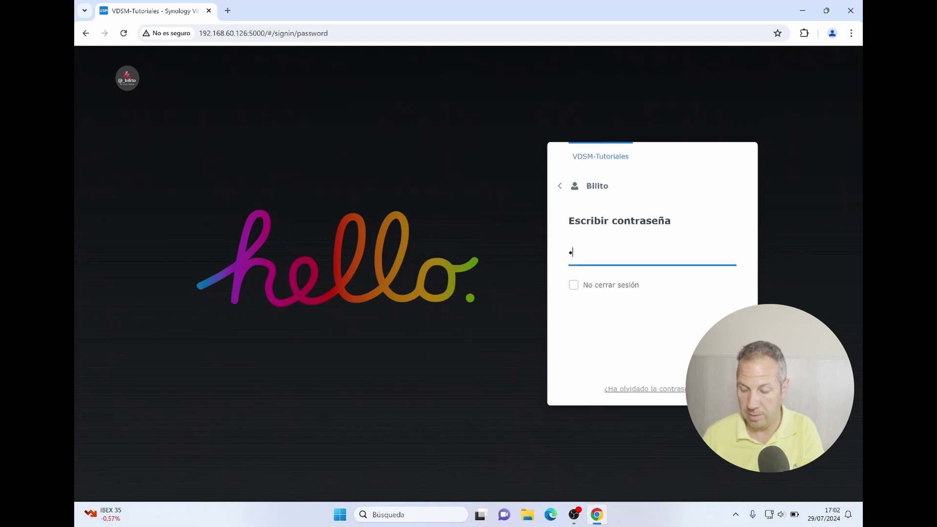
type("aaaa")
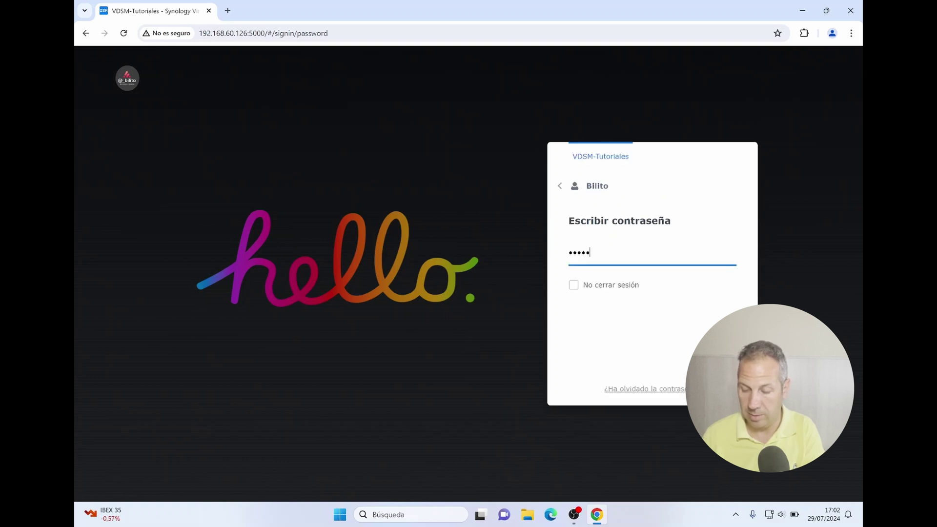
type("aaaaa")
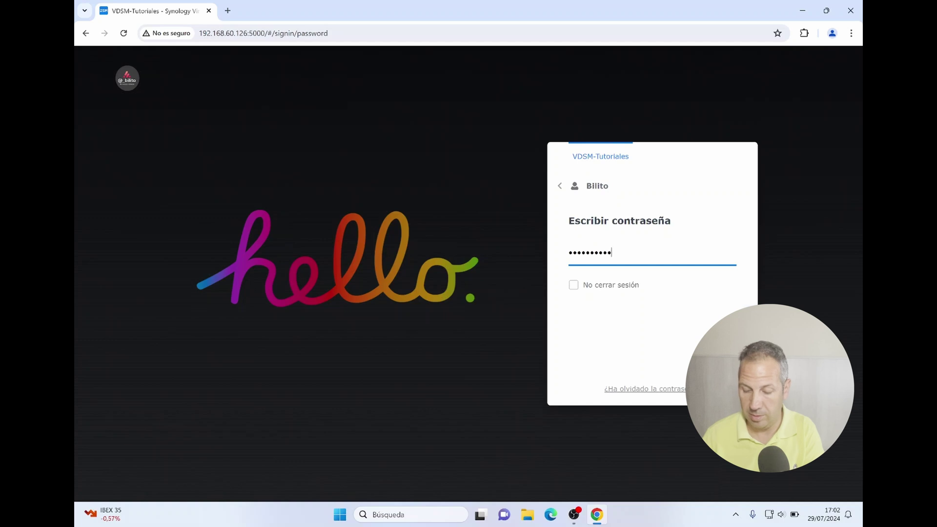
type("aaa")
key("Return")
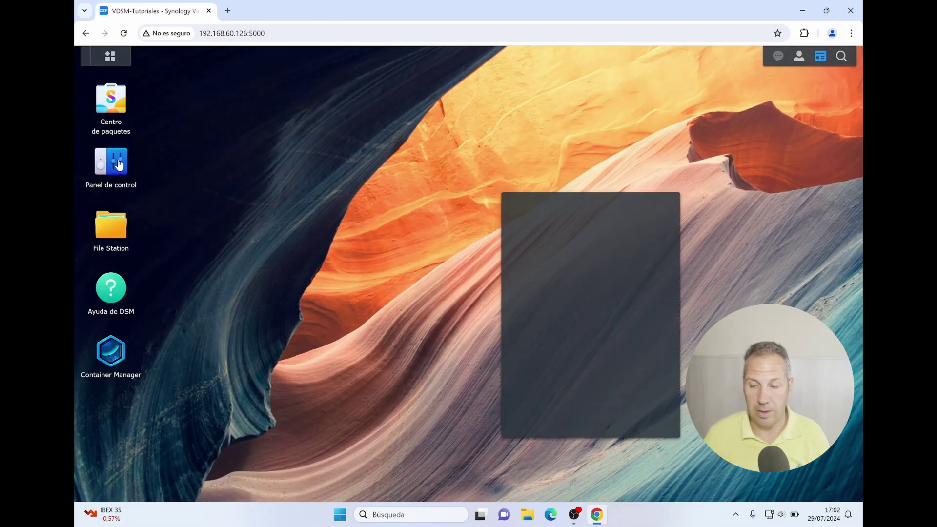
Open the DSM QuickConnect link from the Control Panel's external access settings, and return to the Control Panel's browser tab.
left_click(120, 166)
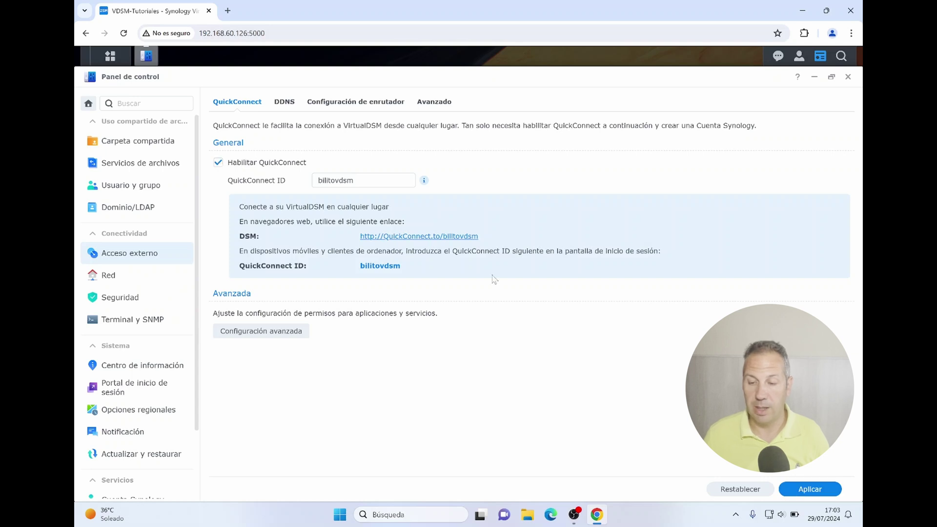
left_click(434, 237)
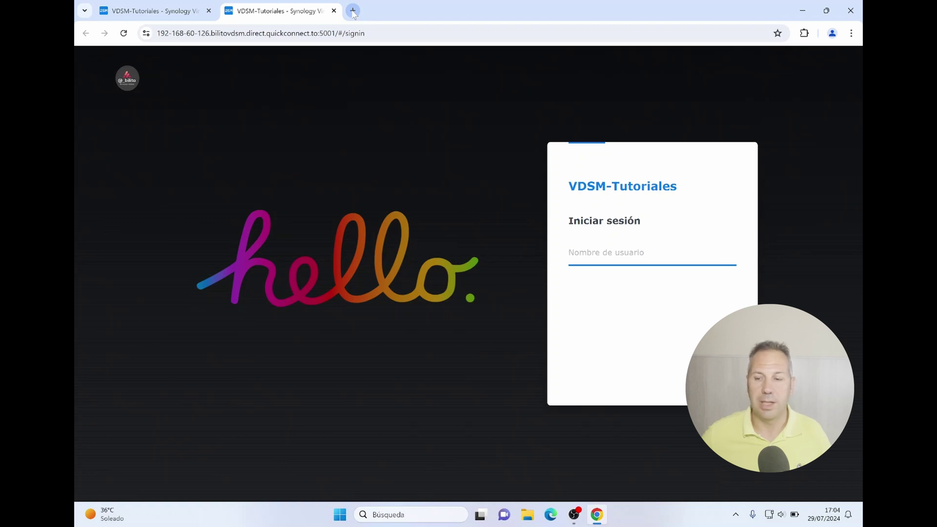
left_click(176, 12)
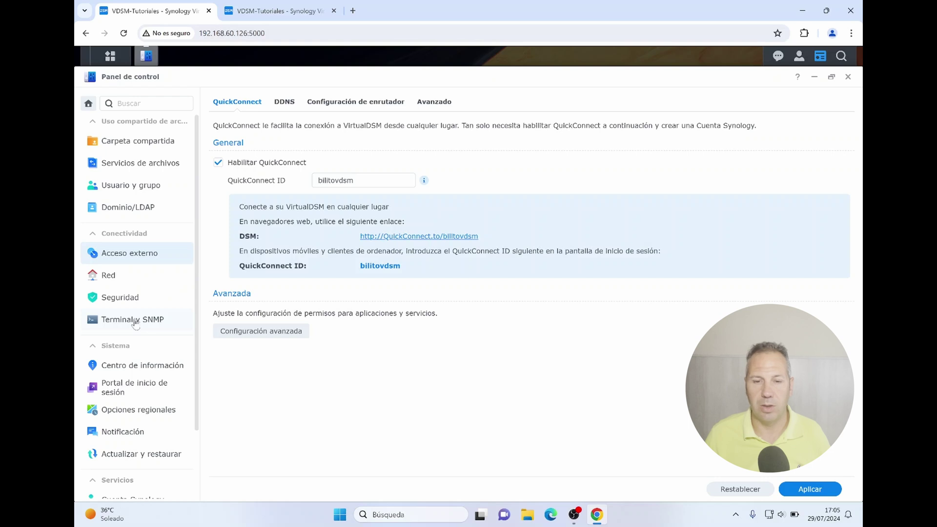
Check the Terminal and SNMP settings, and expand account protection in the account section of the security settings.
left_click(135, 322)
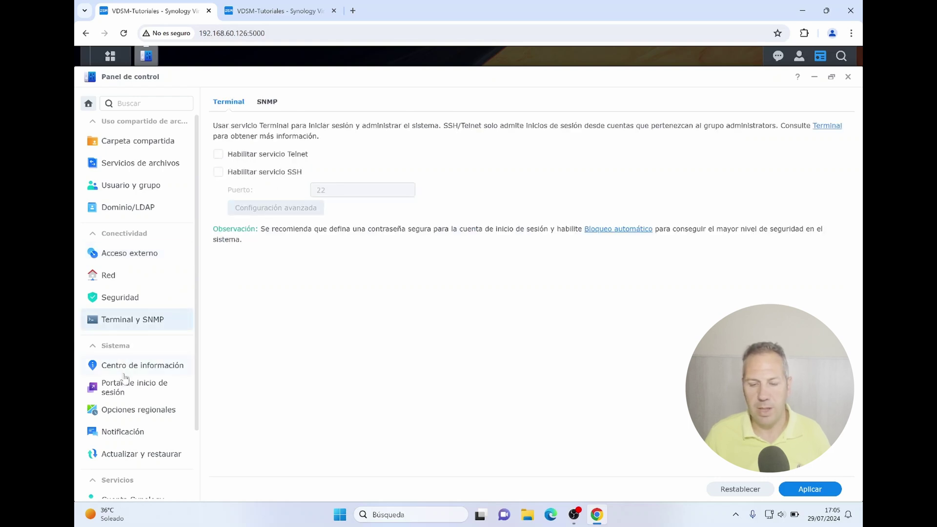
left_click(119, 302)
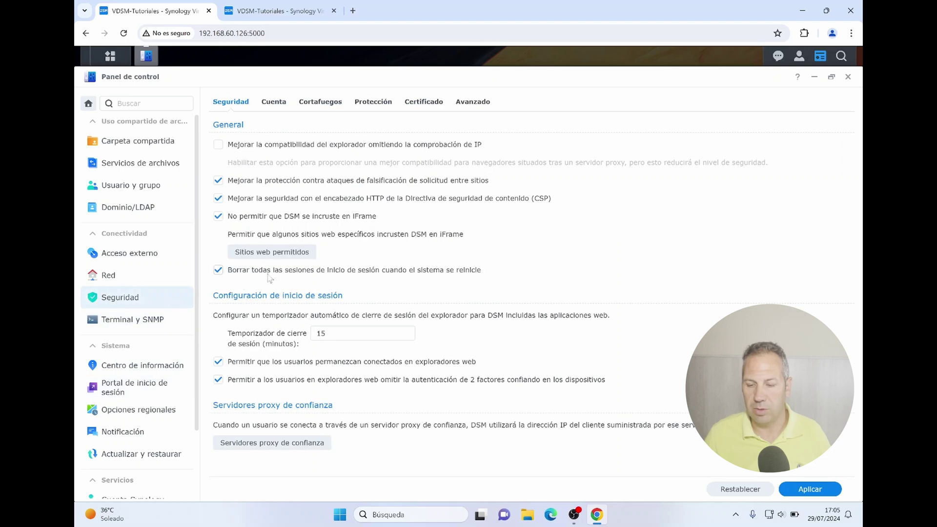
left_click(278, 104)
left_click(267, 334)
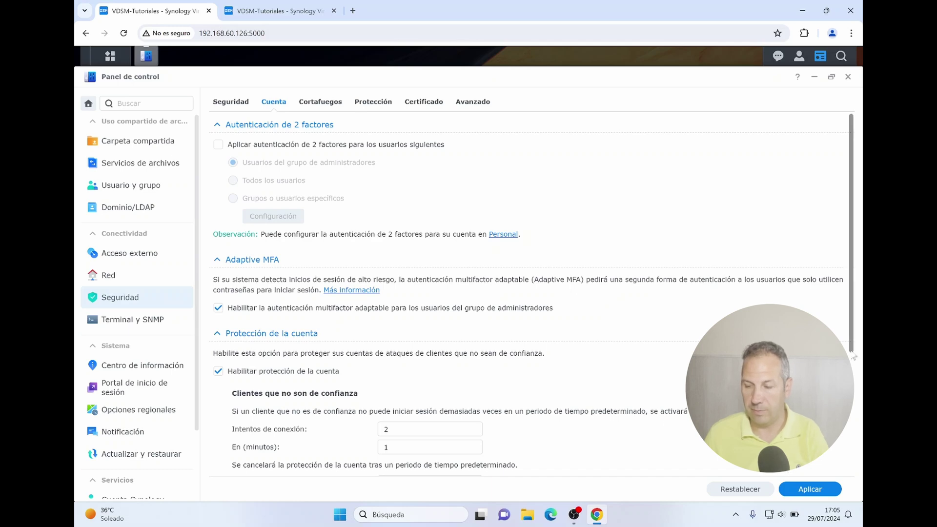
Review the connection attempts, time window and unblock time set for untrusted and trusted clients under account protection.
left_click_drag(854, 358, 853, 501)
left_click(393, 242)
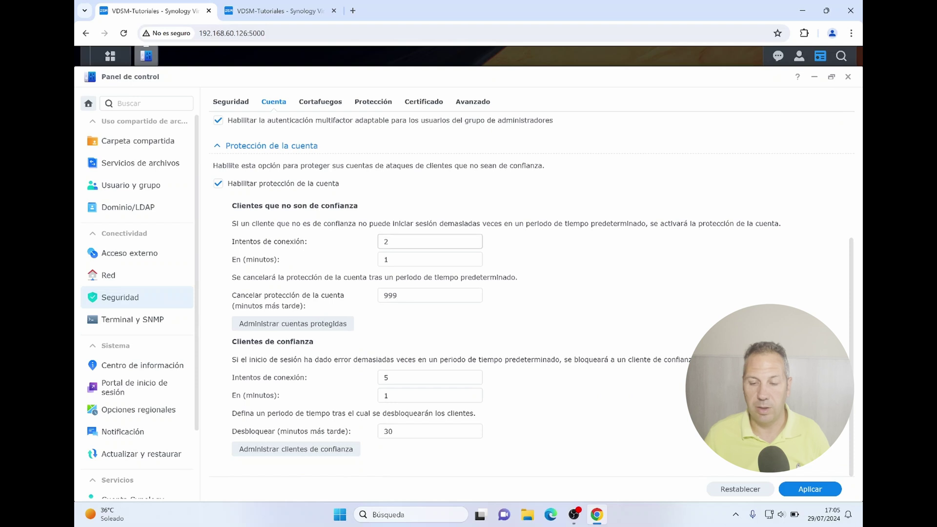
left_click(393, 259)
left_click(400, 296)
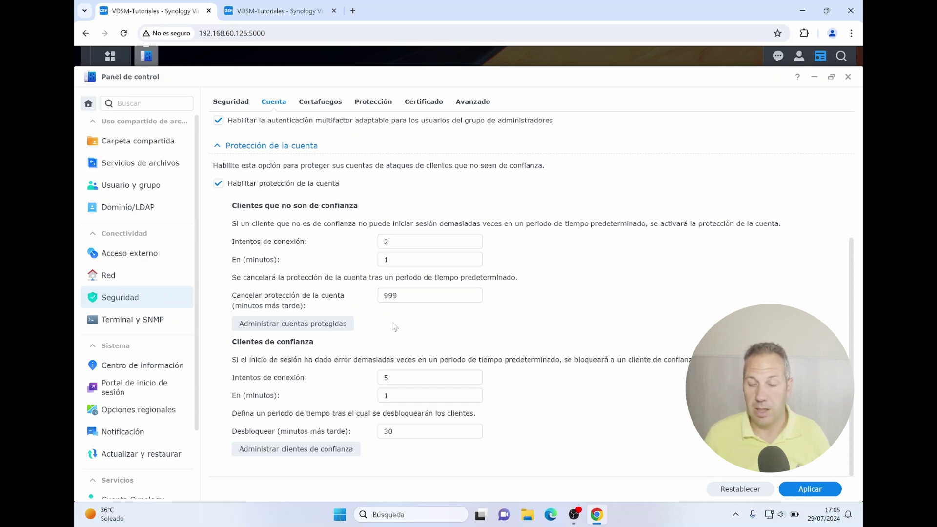
left_click(393, 377)
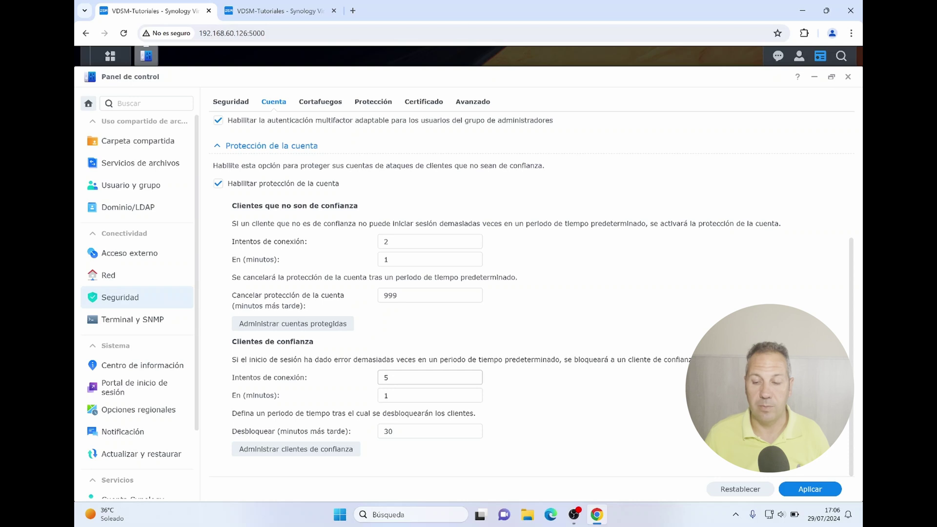
left_click(392, 396)
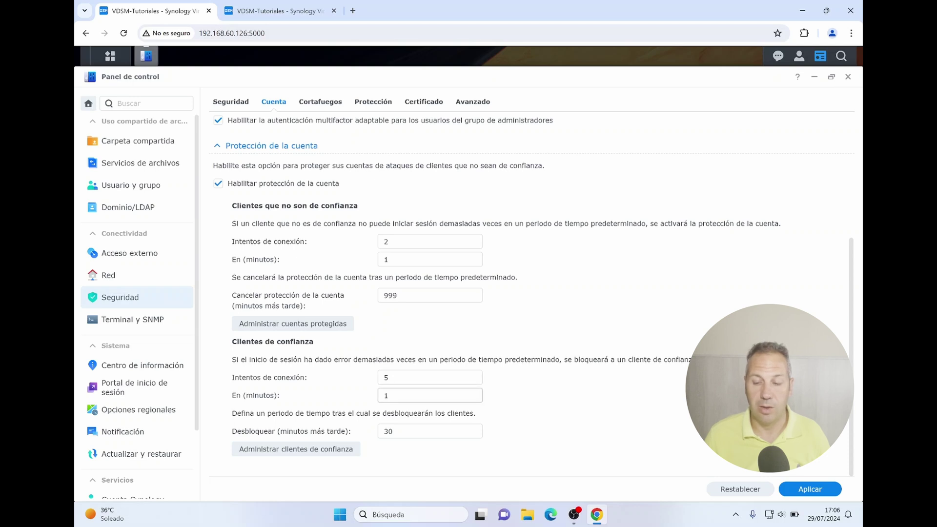
left_click(392, 432)
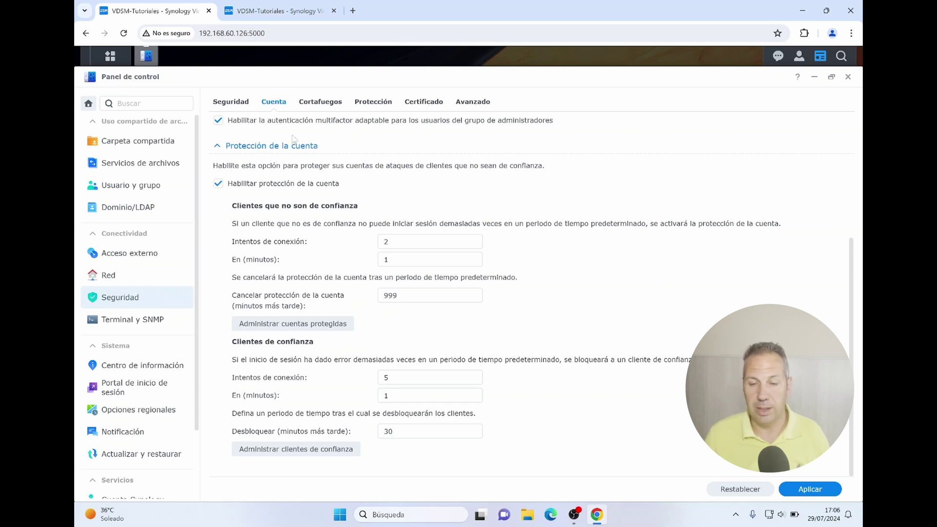
Open the log list in the Log Center and filter it to connection records.
left_click(110, 58)
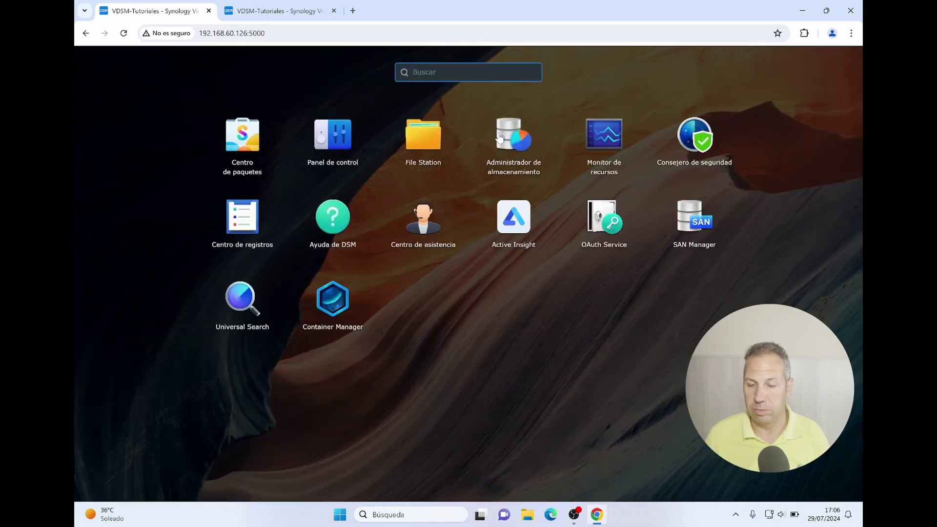
left_click(245, 222)
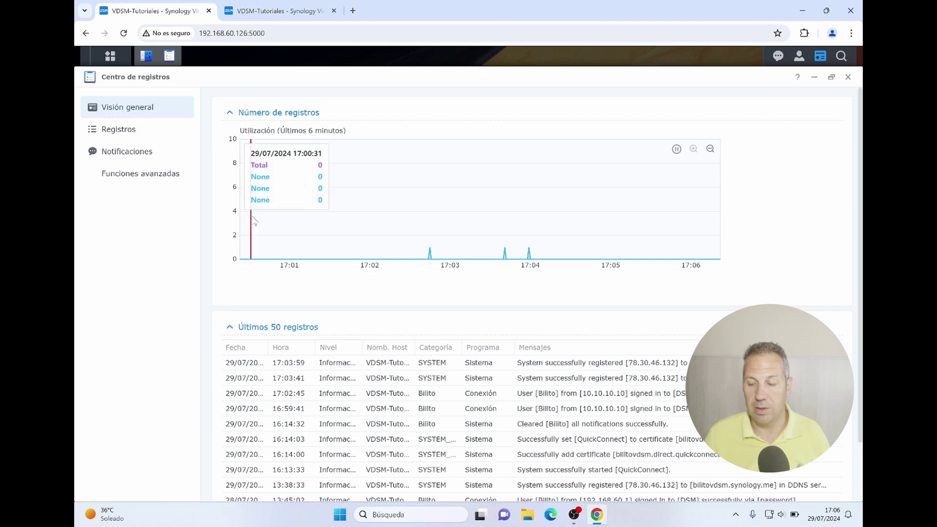
left_click(157, 135)
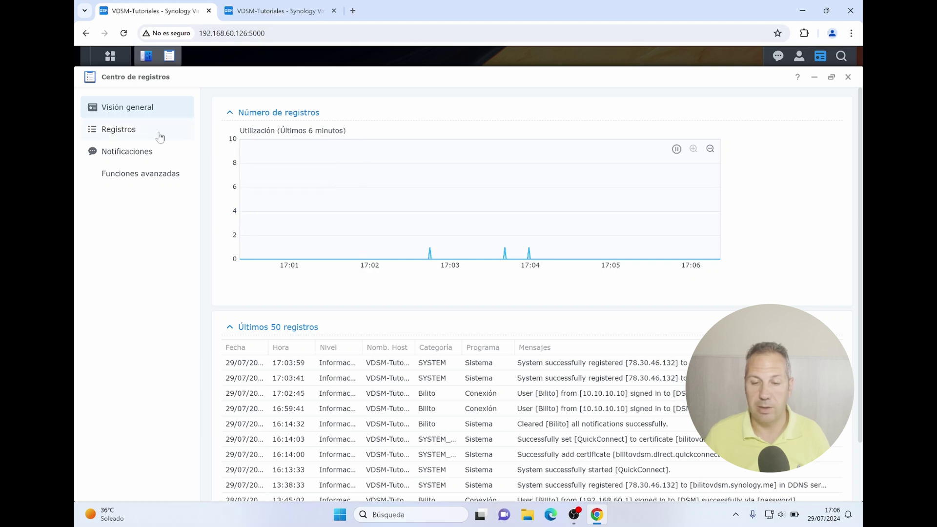
left_click(703, 128)
left_click(677, 160)
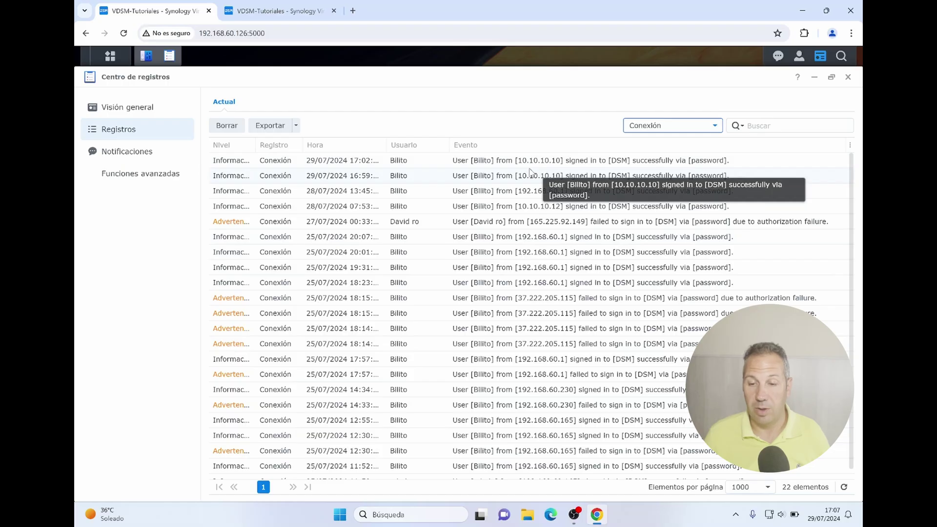
Open a new browser tab.
left_click(352, 11)
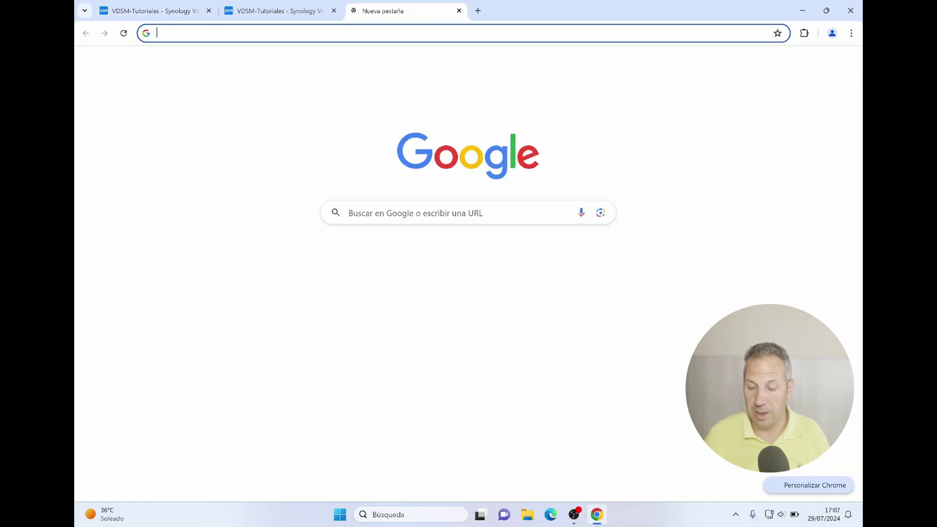
type("lito")
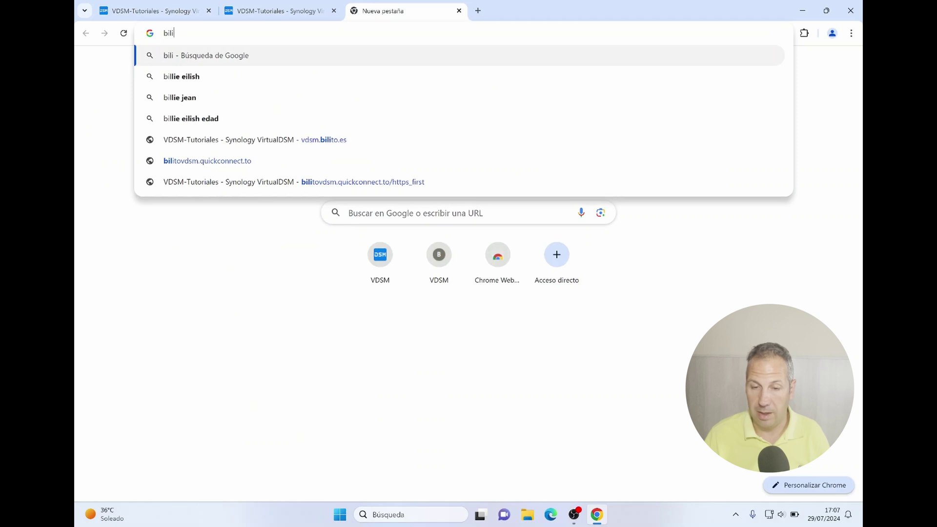
key("BackSpace")
key("BackSpace")
key("BackSpace")
key("BackSpace")
key("BackSpace")
key("BackSpace")
key("BackSpace")
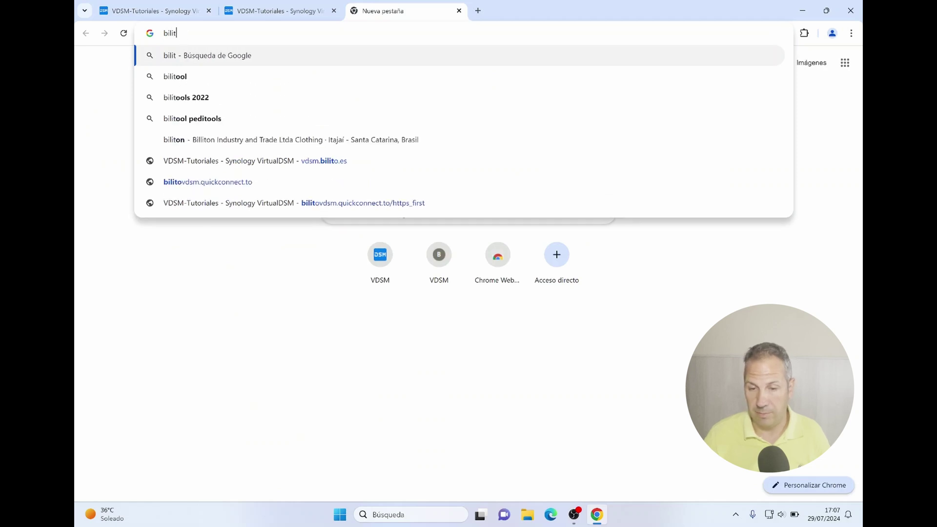
type("ht")
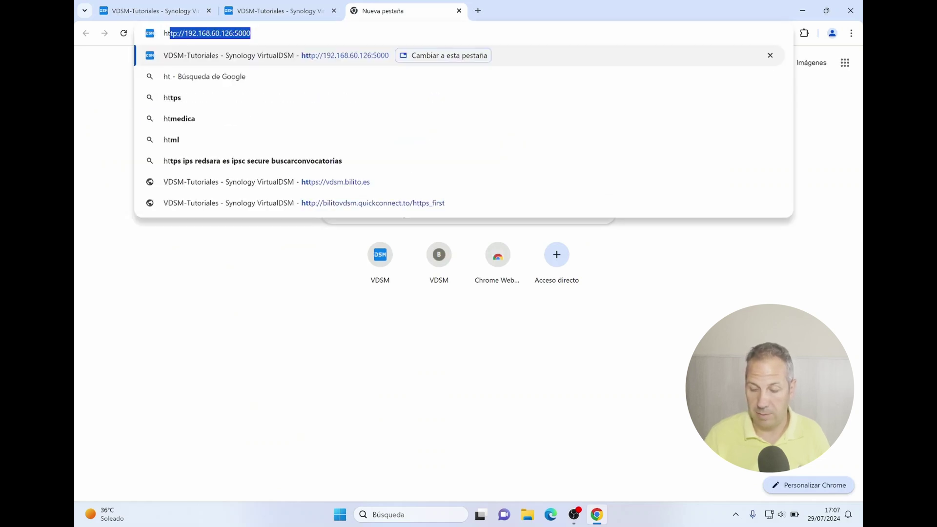
type("p")
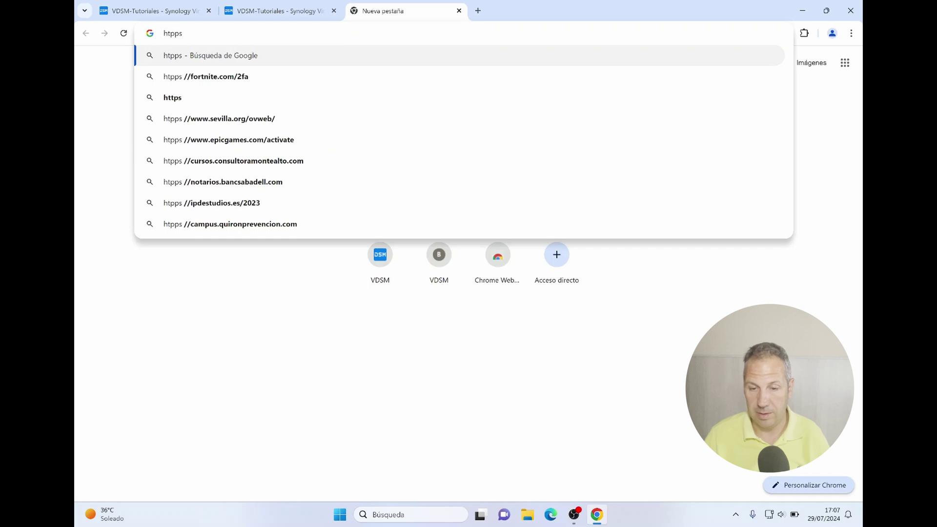
key("BackSpace")
type("t")
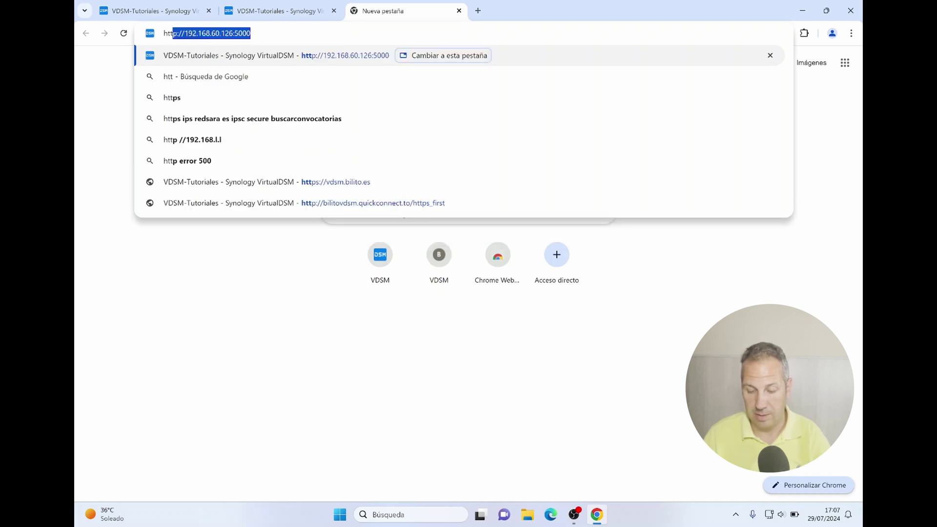
type("ps")
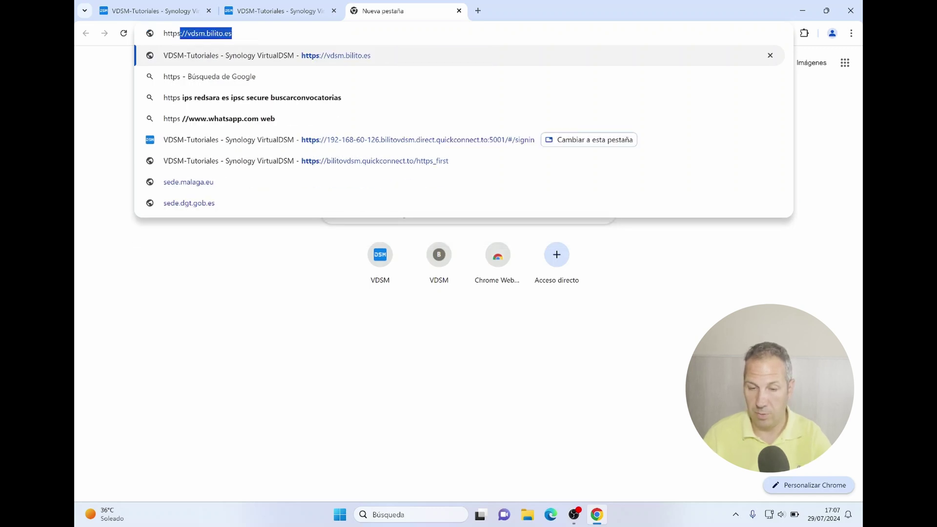
type("://bilitovdsm.")
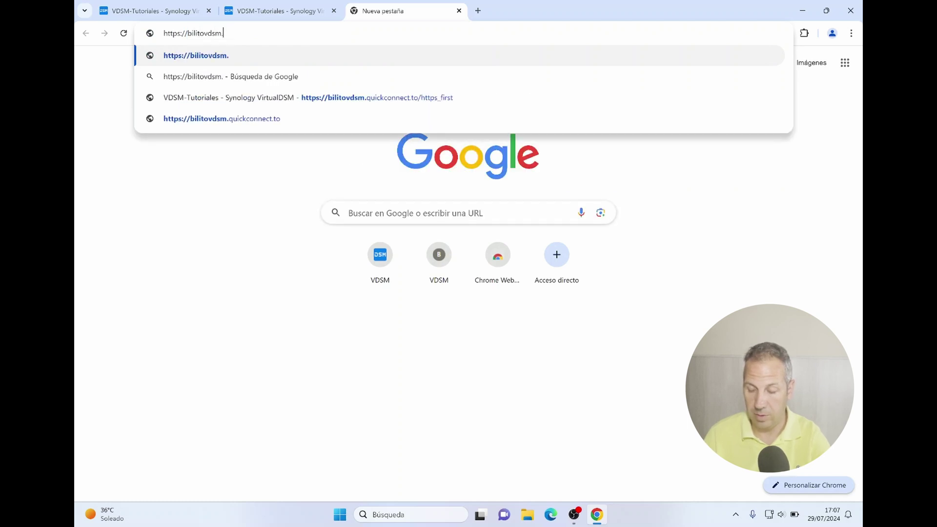
type("synology.me:")
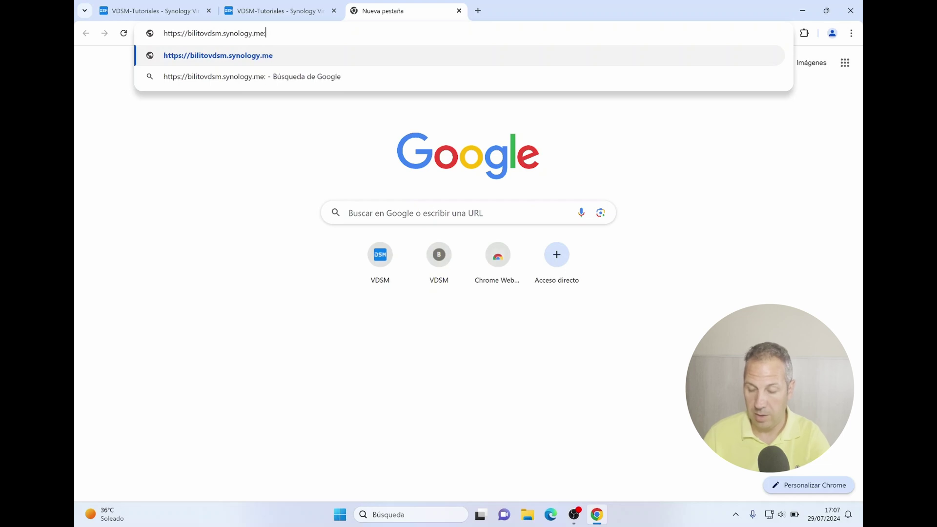
type("5001")
key("Return")
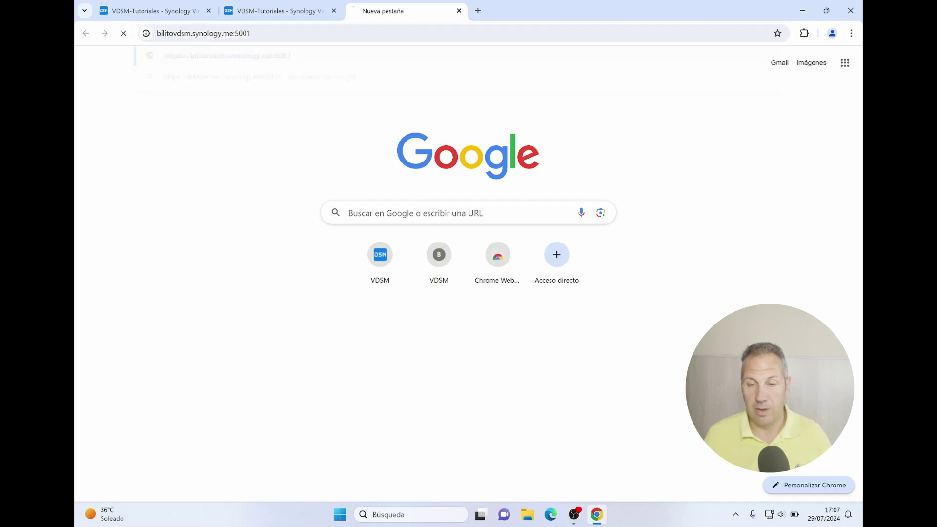